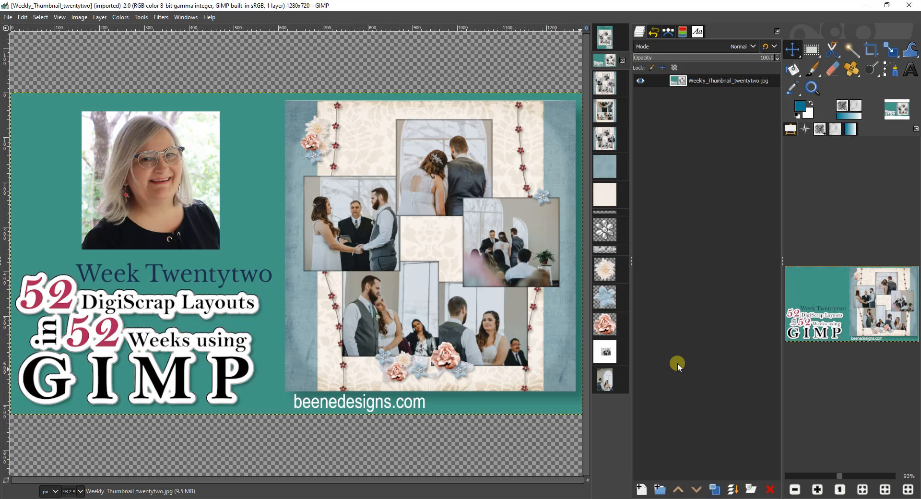
- Look through the finished Ceremony and Ring layouts to examine how the photos, papers and embellishments are arranged
click(606, 84)
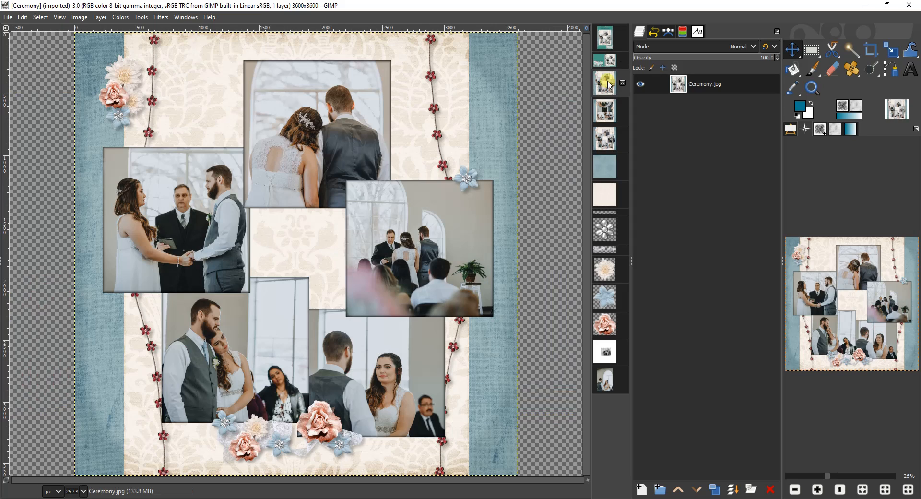
click(606, 112)
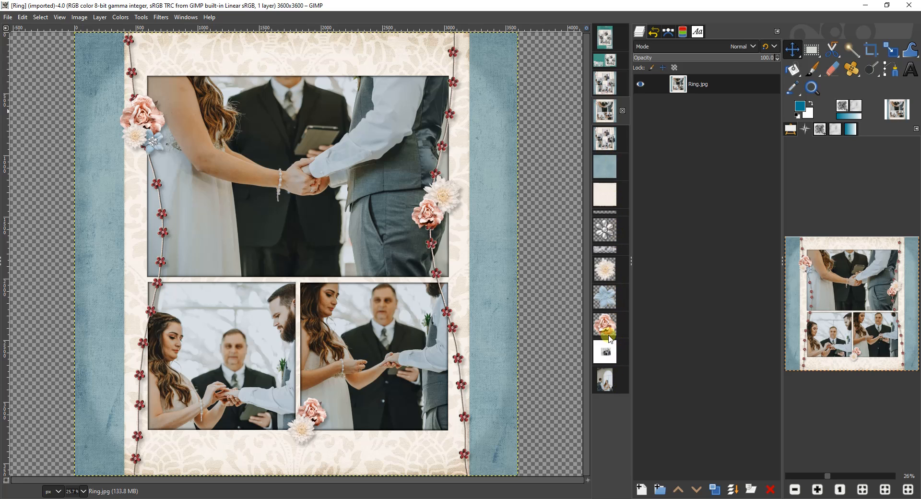
click(599, 170)
- In the untitled 3600x3600 layout, spread the stacked wedding photos apart into an overlapping arrangement around the page centre
click(608, 354)
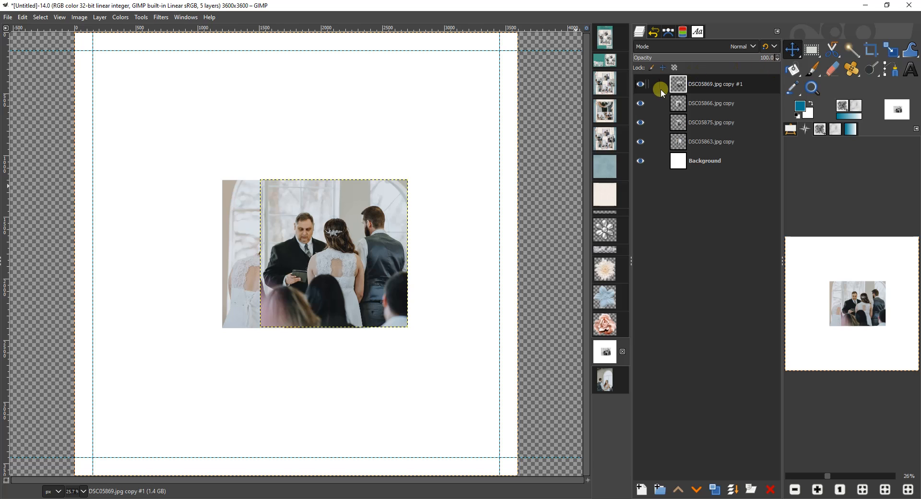
drag(327, 264, 317, 137)
drag(296, 277, 179, 260)
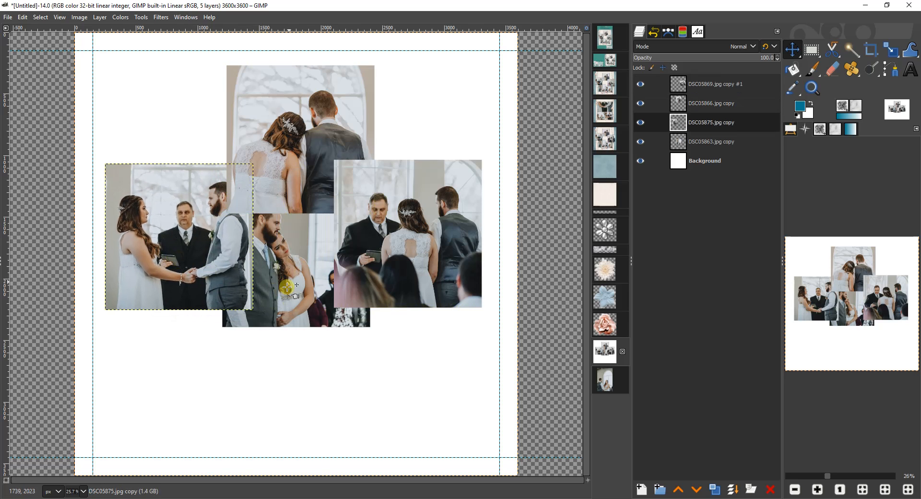
drag(287, 287, 234, 399)
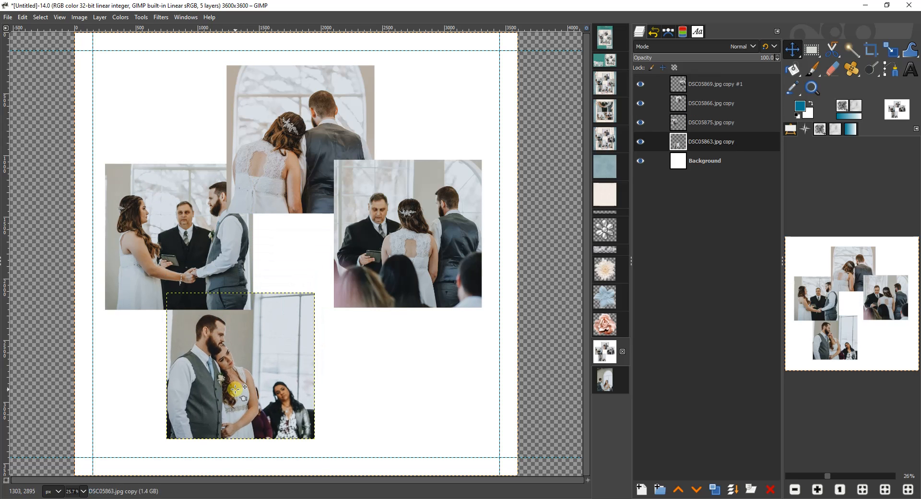
- Add the DSC05873 photo to the untitled layout as a new layer and scale it proportionally to 1200 px wide
click(604, 379)
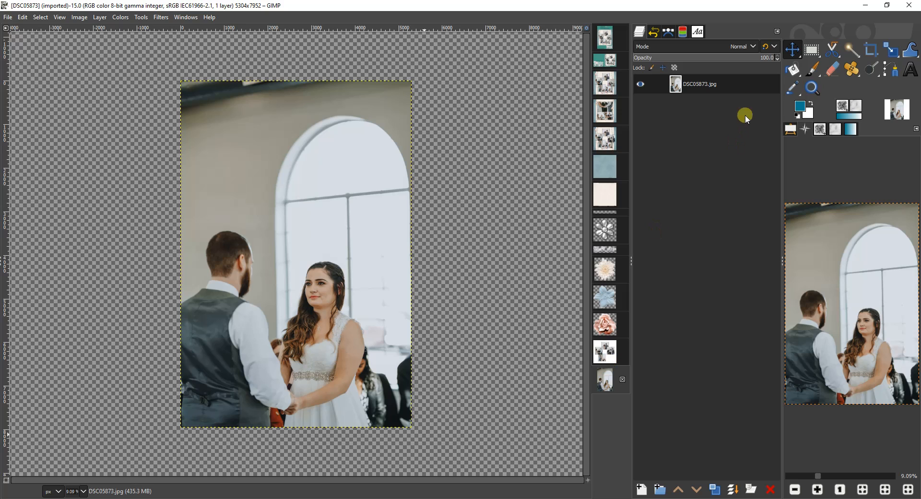
drag(742, 78, 385, 353)
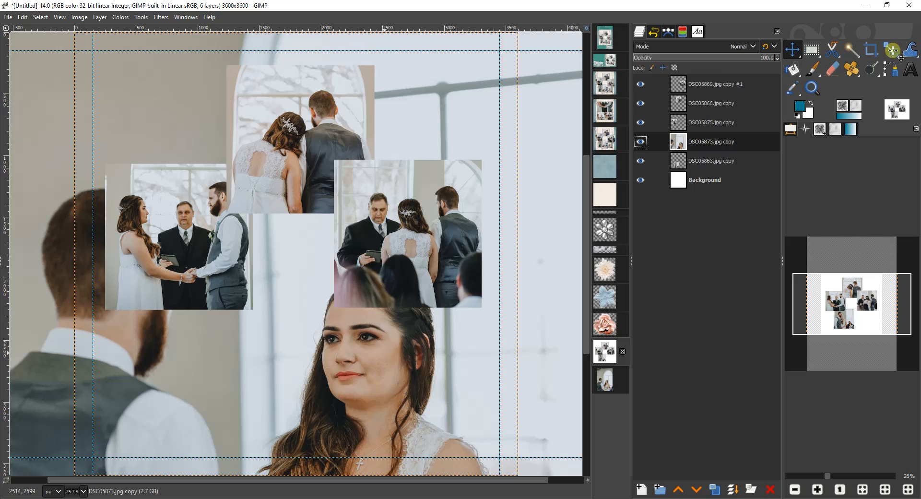
click(893, 50)
click(436, 114)
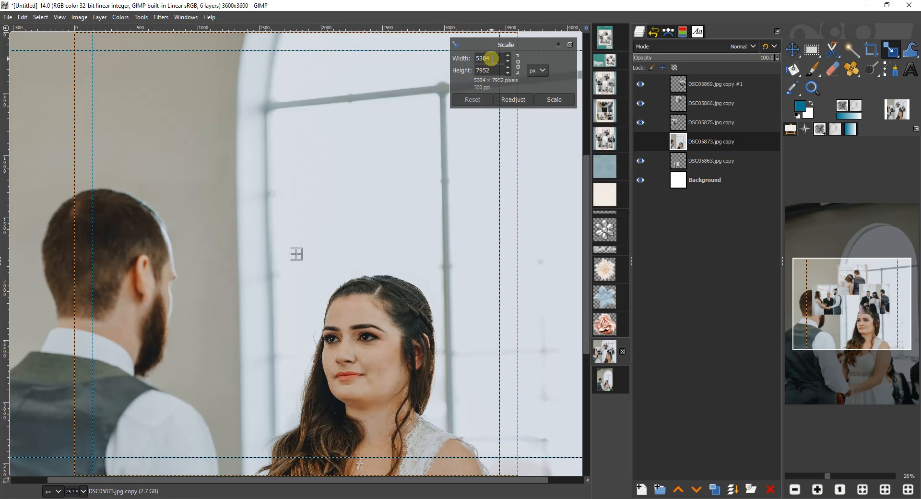
drag(492, 58, 459, 58)
text(1200)
key(Return)
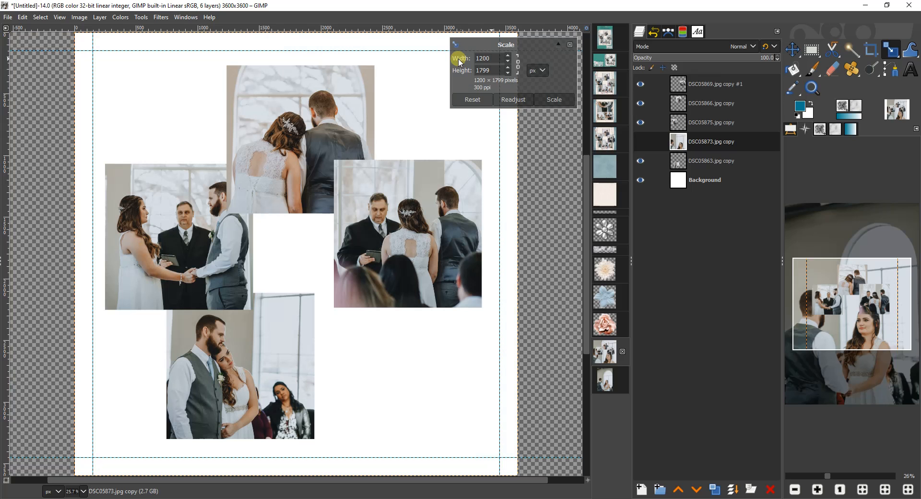
click(554, 102)
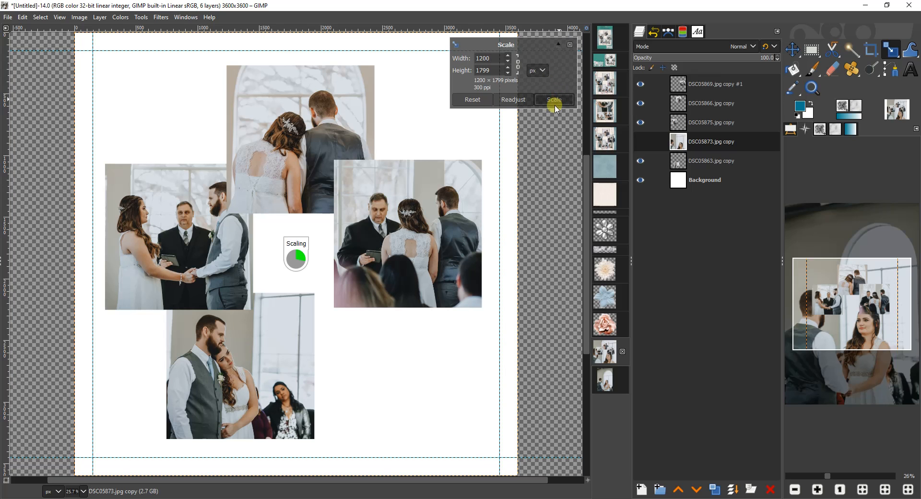
- Move the scaled DSC05873 photo from outside the canvas to the lower part of the page, beside the lower-left photo
click(796, 50)
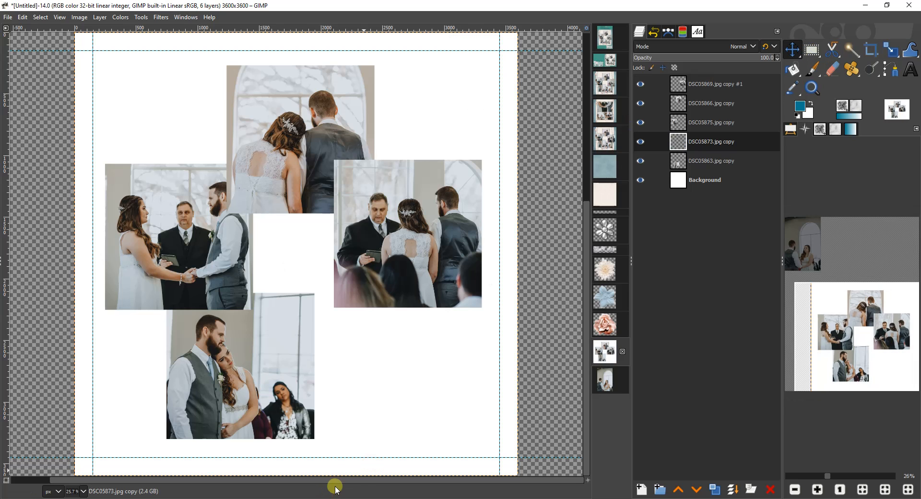
drag(335, 479, 222, 469)
scroll(285, 419, up, 5)
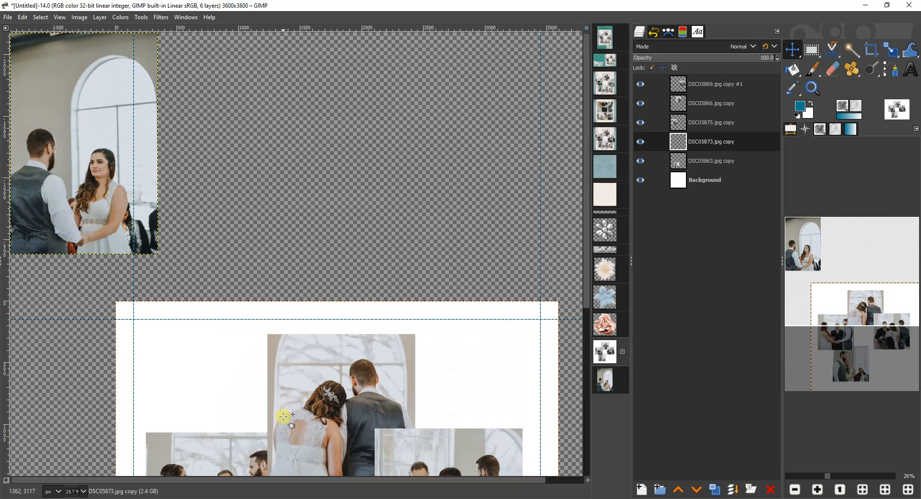
drag(75, 152, 392, 472)
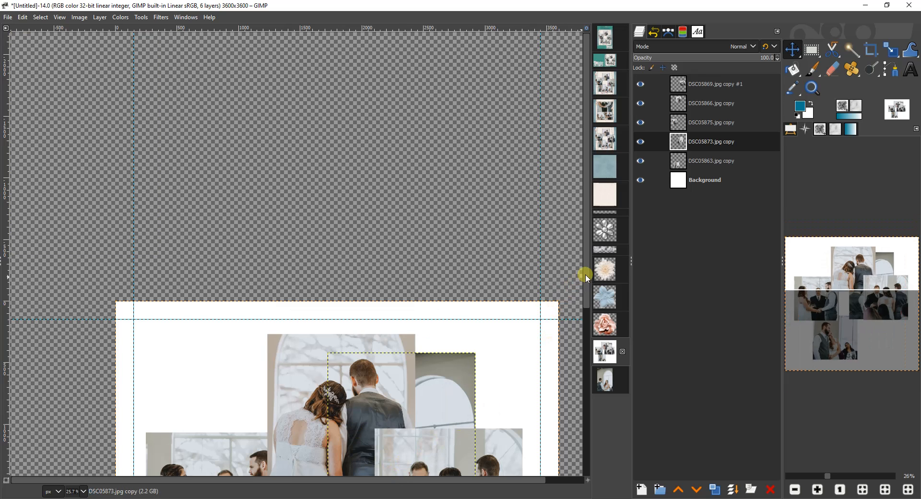
drag(586, 274, 585, 349)
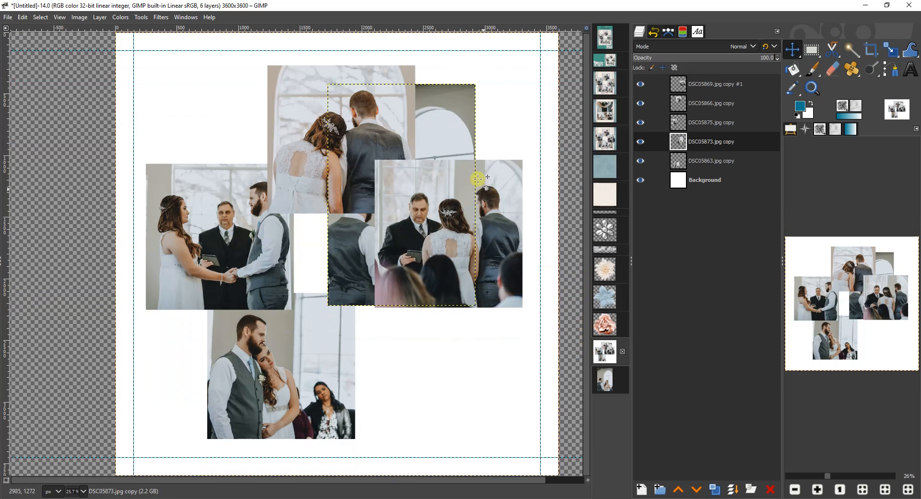
drag(435, 132, 422, 278)
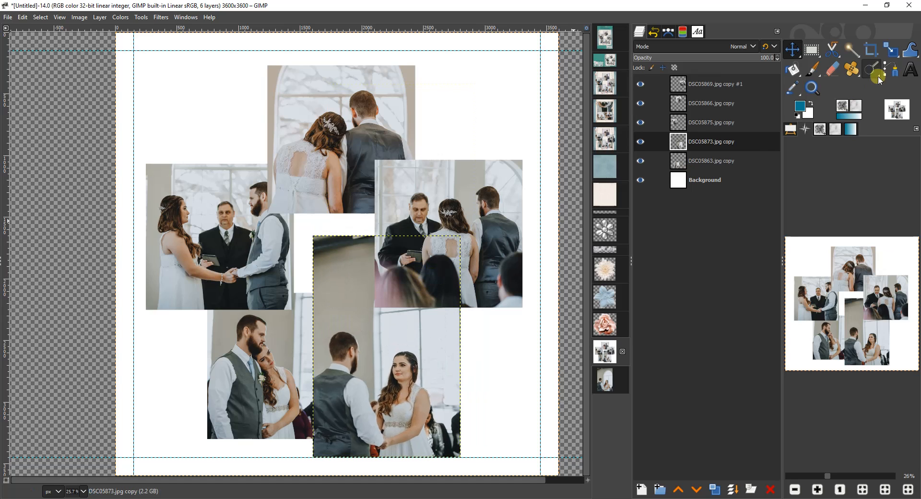
- Crop only the DSC05873 layer to a 1200 x 1200 px square around the couple at the photo's bottom edge
click(866, 53)
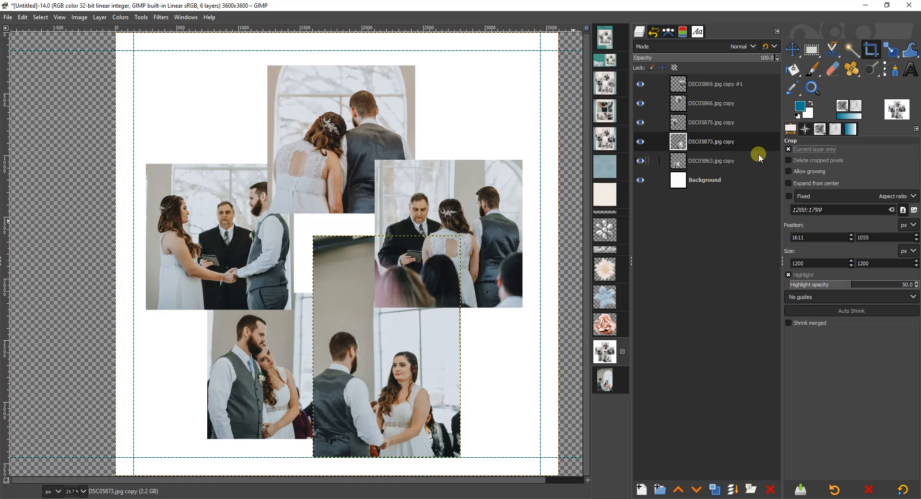
drag(312, 301, 461, 457)
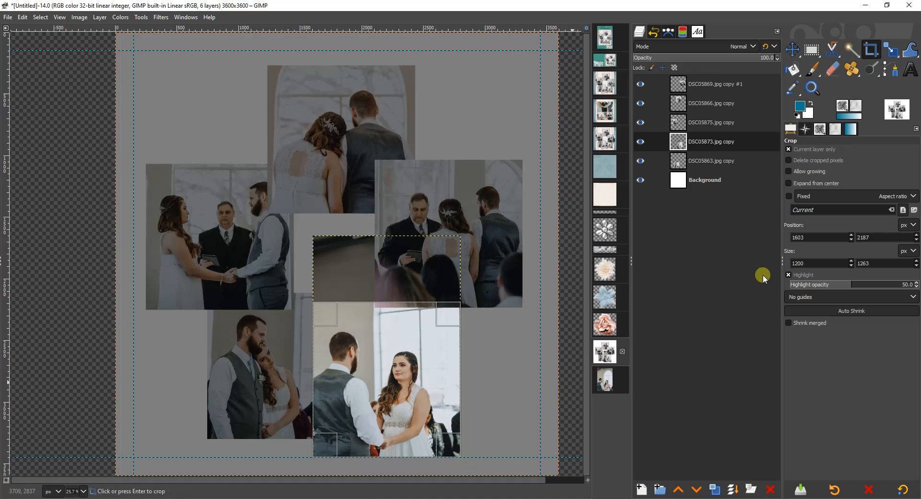
double_click(869, 263)
text(1200)
key(Return)
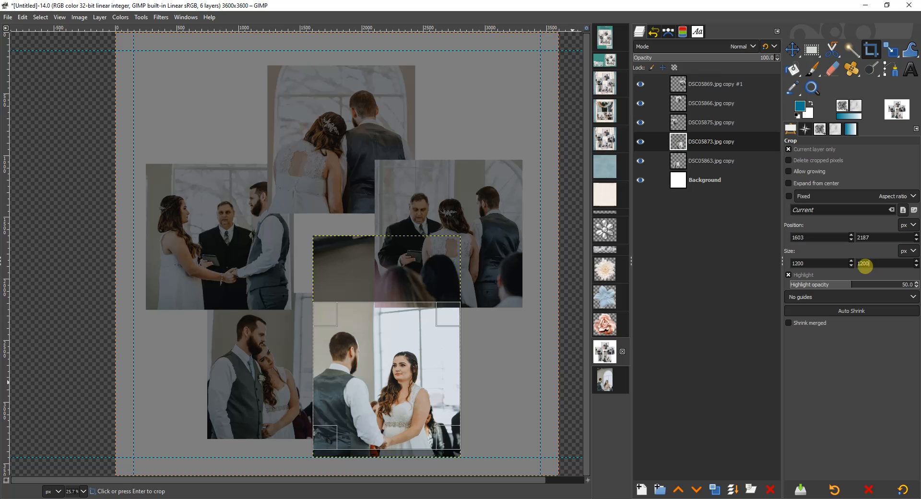
click(393, 355)
drag(393, 355, 393, 360)
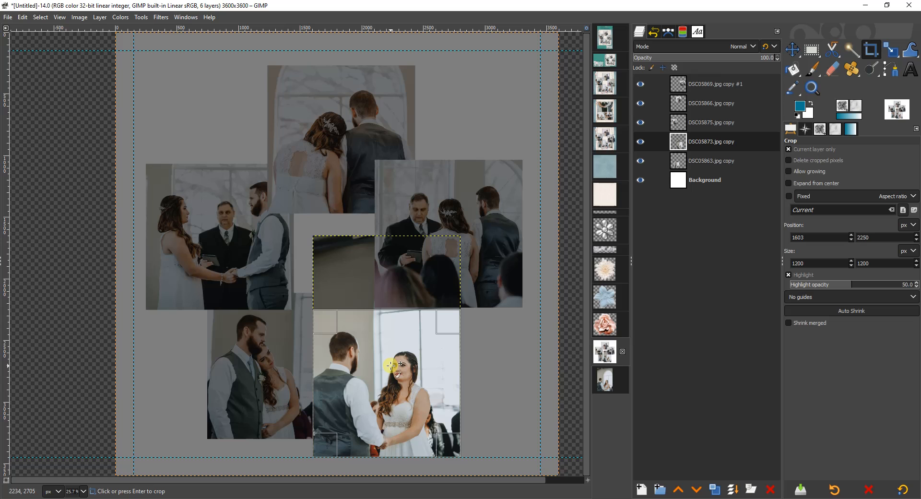
click(391, 365)
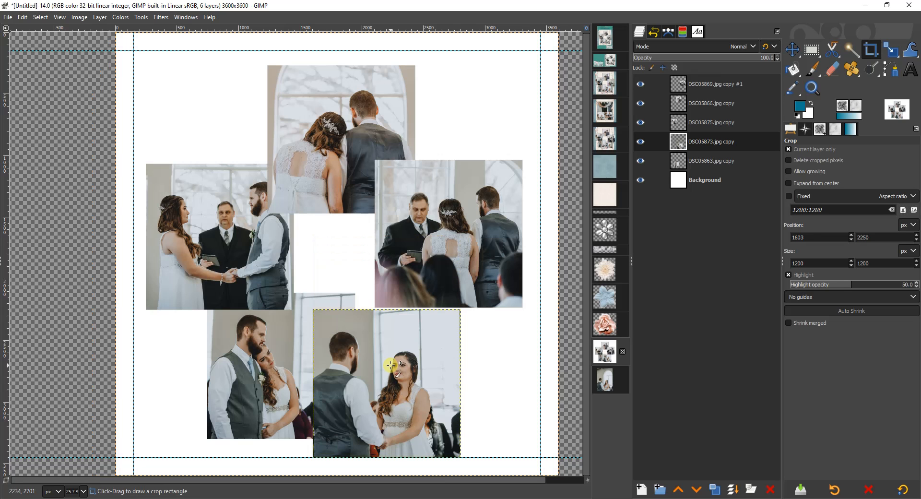
- Reposition the two lower photos, the top photo and the left photo to balance the overlapping cluster within the guides
key(m)
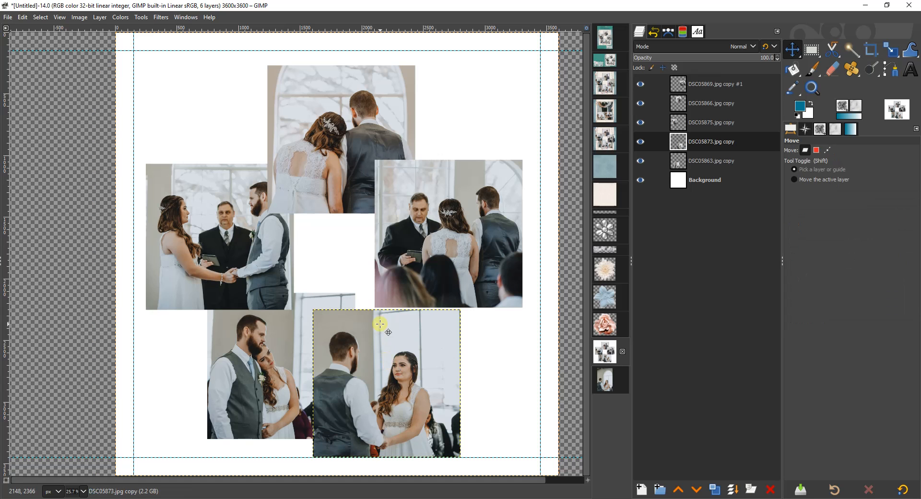
drag(357, 335, 403, 320)
drag(304, 319, 323, 330)
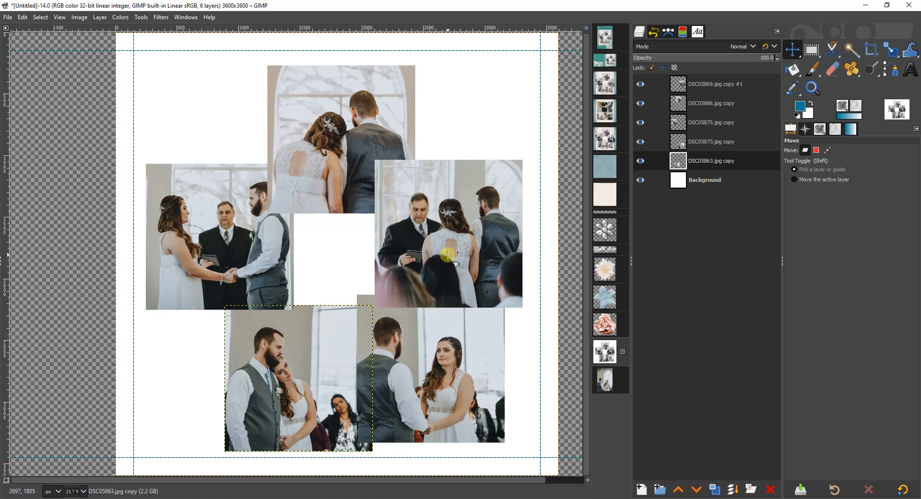
drag(393, 112, 393, 106)
drag(211, 221, 203, 221)
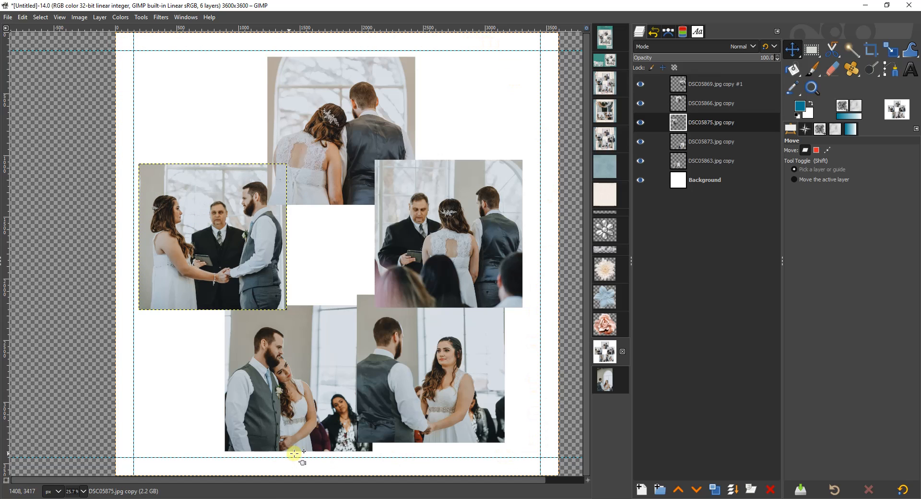
drag(288, 370, 291, 370)
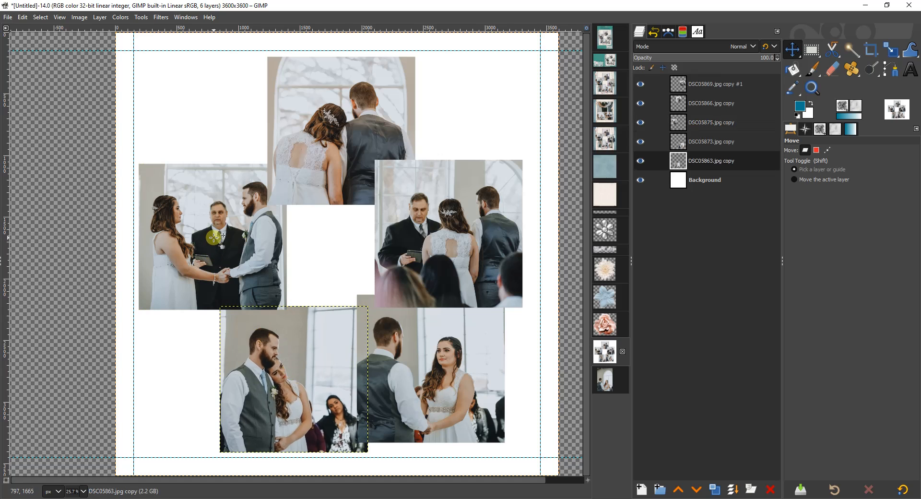
drag(216, 237, 212, 240)
drag(354, 107, 355, 107)
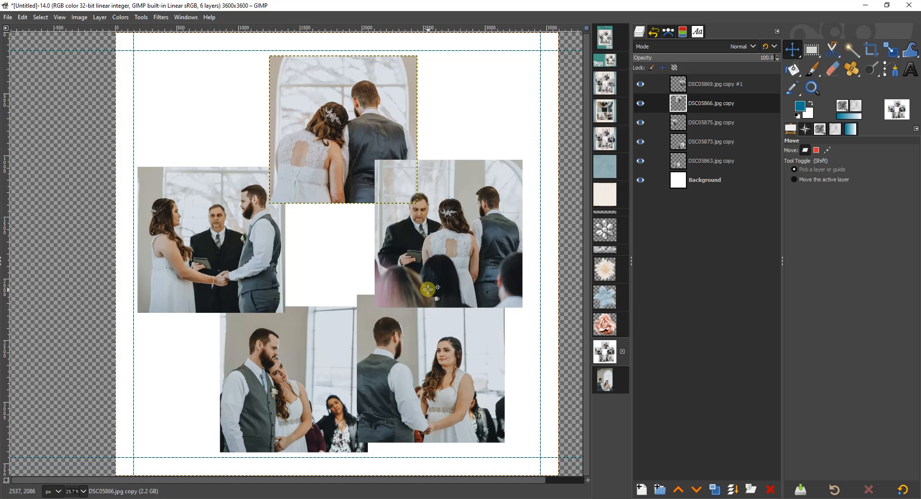
- Add the blue arockwell_lola_bonus_bg3 paper and the df-rd_seaglass-damask_4 paper to the layout as new layers
click(606, 169)
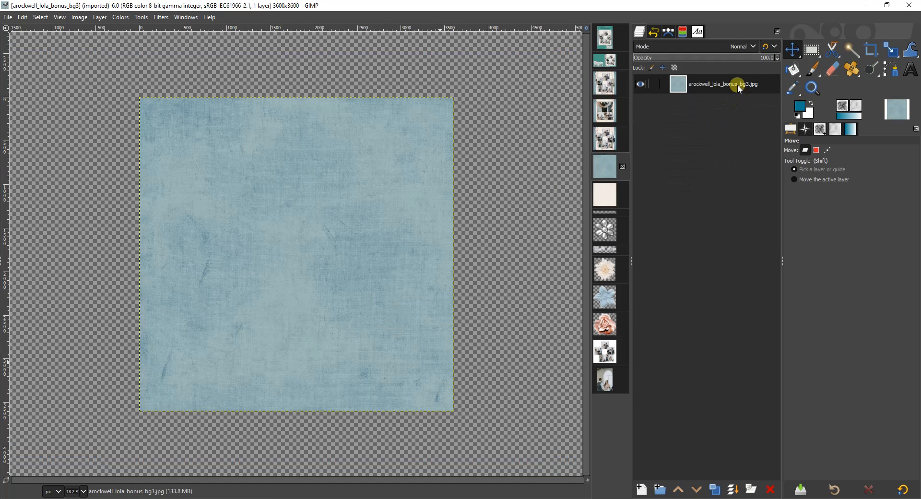
drag(737, 85, 499, 366)
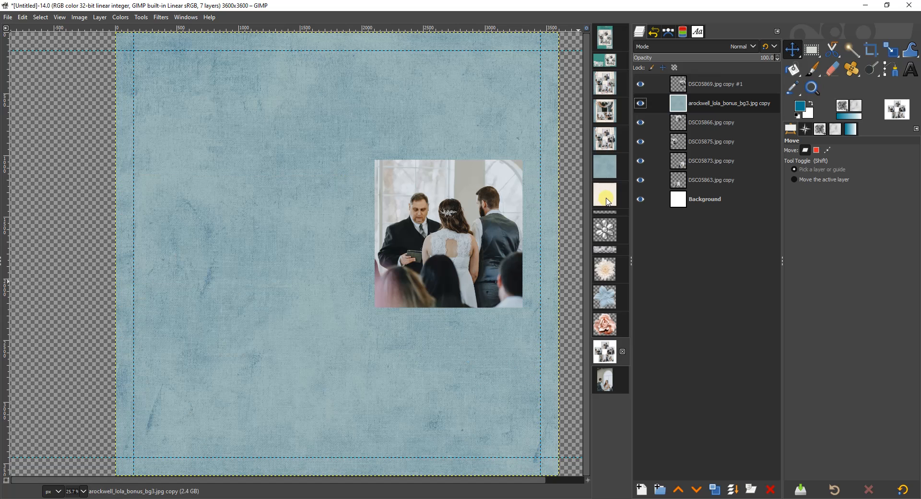
click(606, 198)
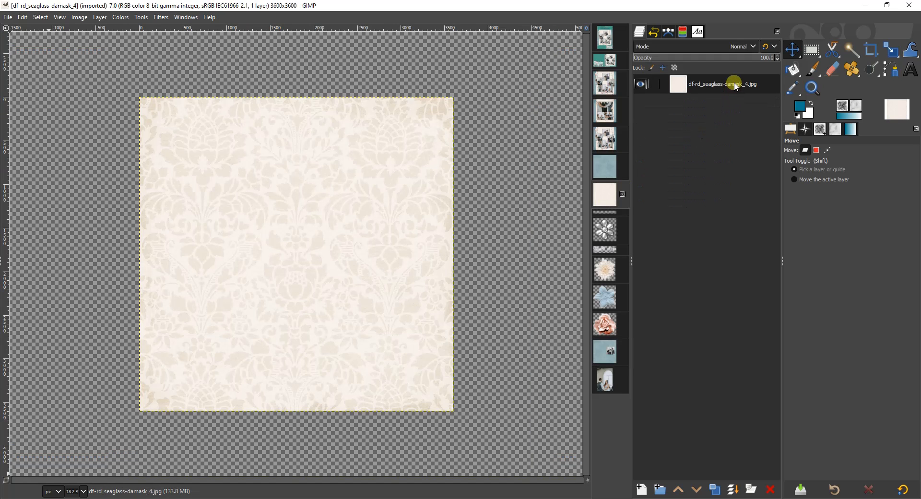
drag(733, 84, 376, 355)
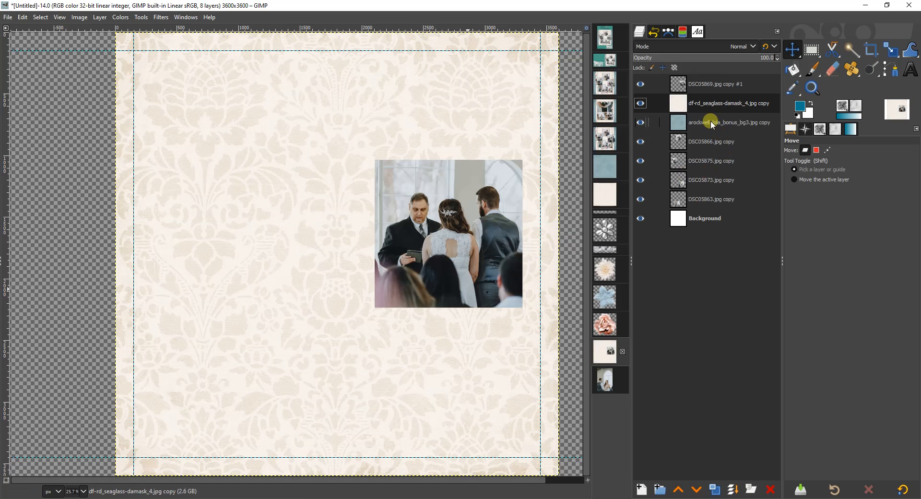
- Place both paper layers beneath all the photos with the damask above the blue, and delete the white Background layer
drag(709, 120, 705, 206)
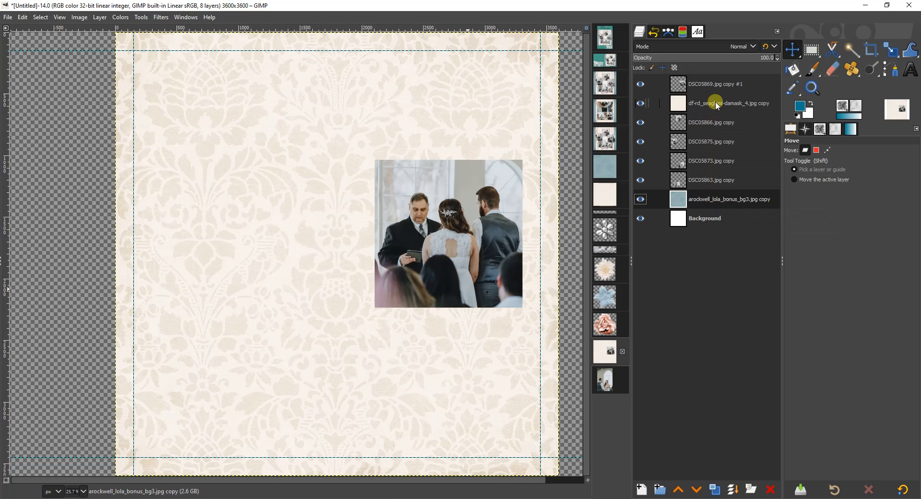
drag(714, 102, 709, 182)
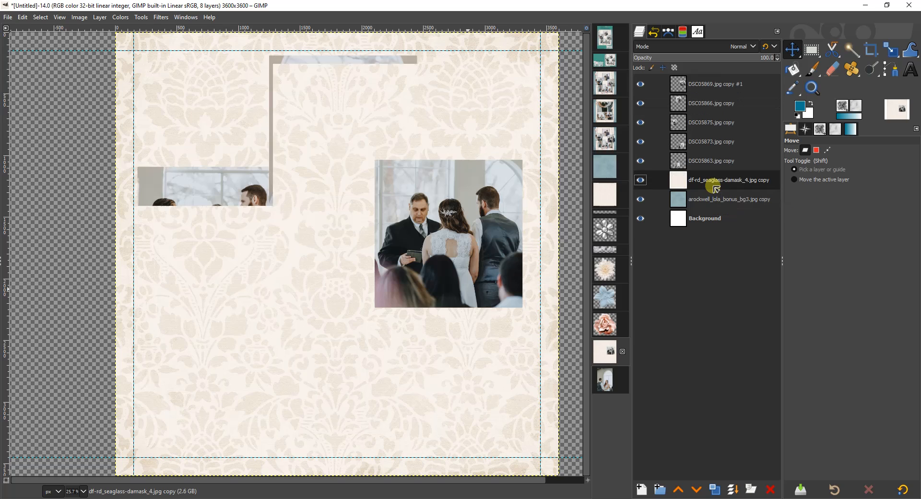
click(709, 219)
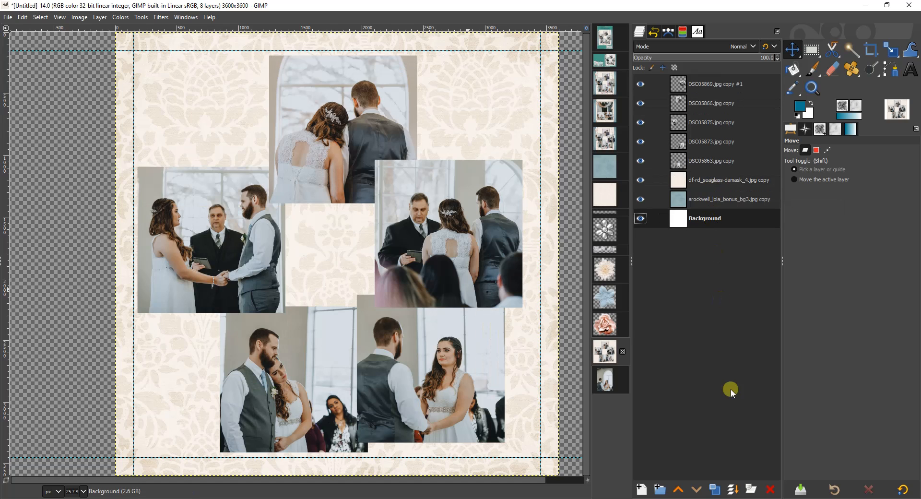
click(771, 490)
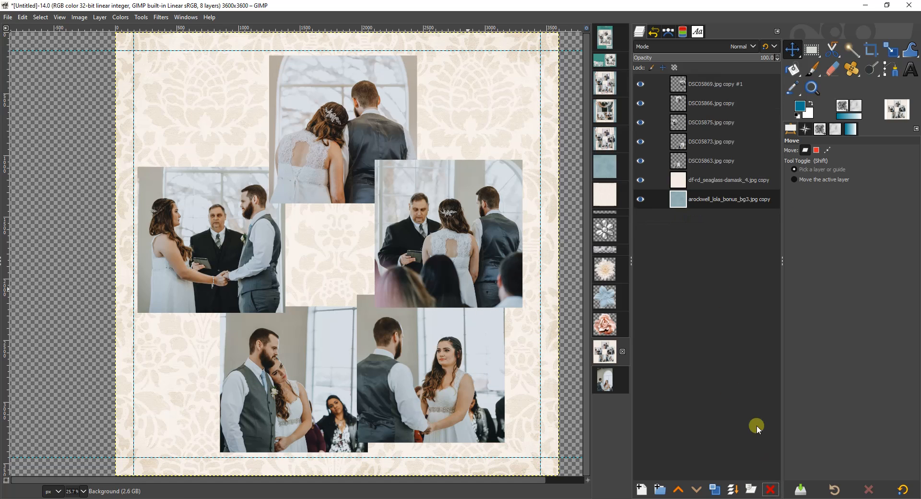
- Crop only the df-rd_seaglass-damask_4 layer to 2800 x 3600 px and center it horizontally over the blue paper
click(708, 184)
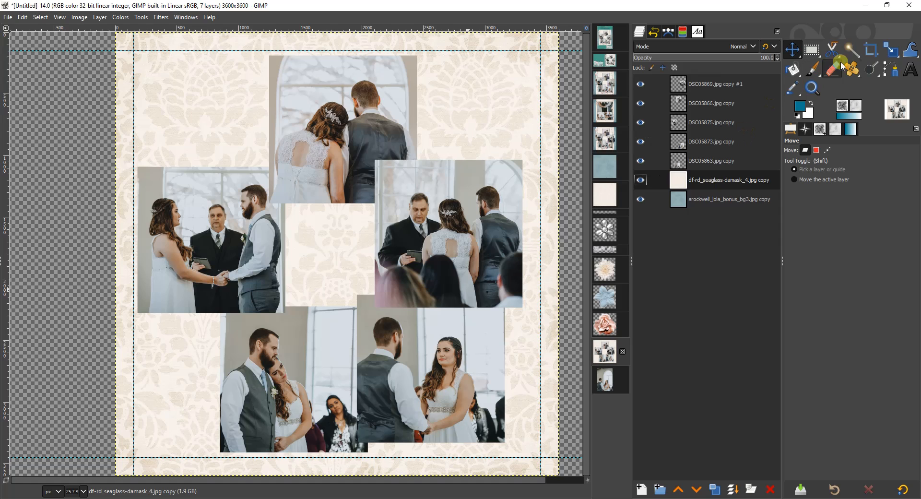
click(872, 49)
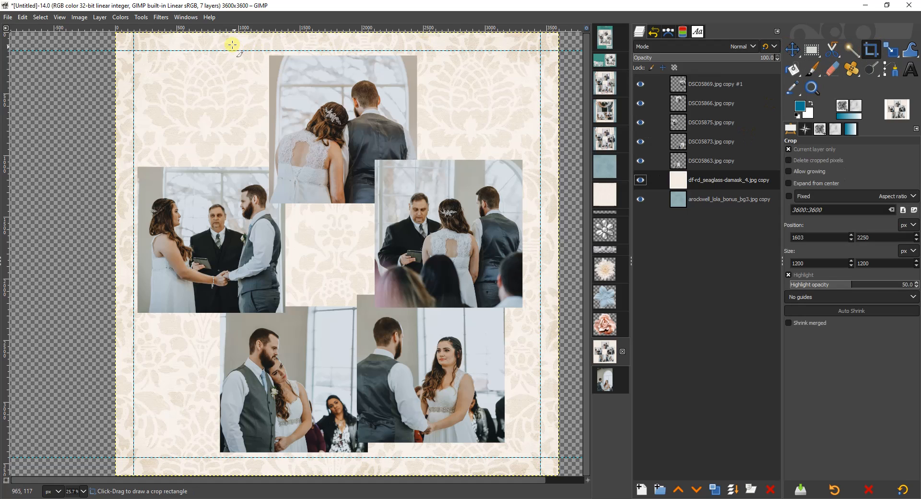
drag(186, 29, 325, 35)
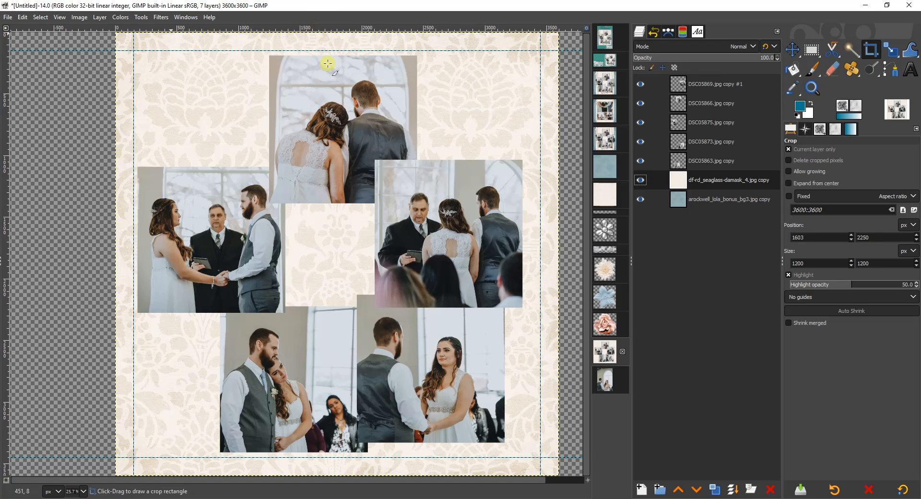
drag(171, 34, 489, 470)
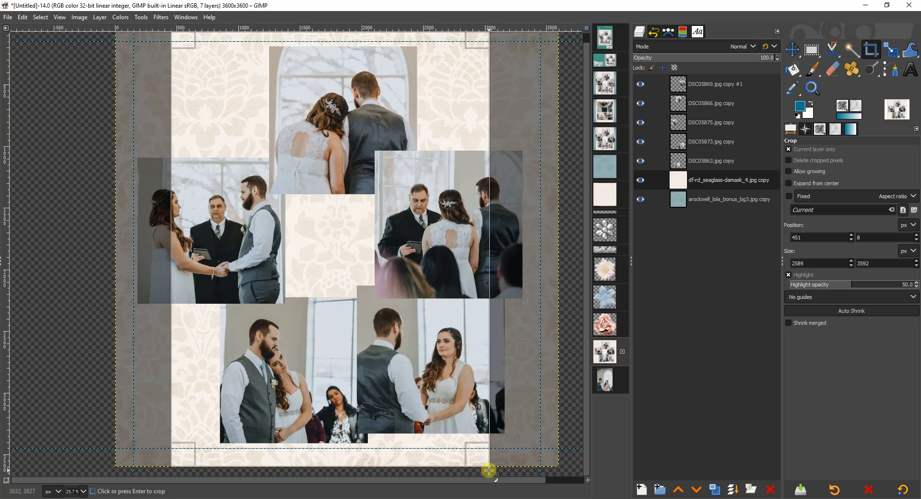
click(872, 263)
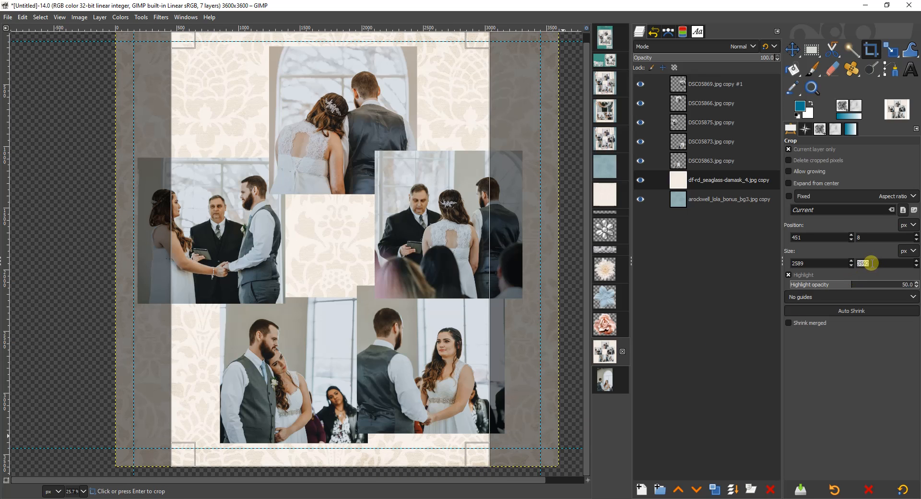
text(3600)
double_click(802, 263)
text(28)
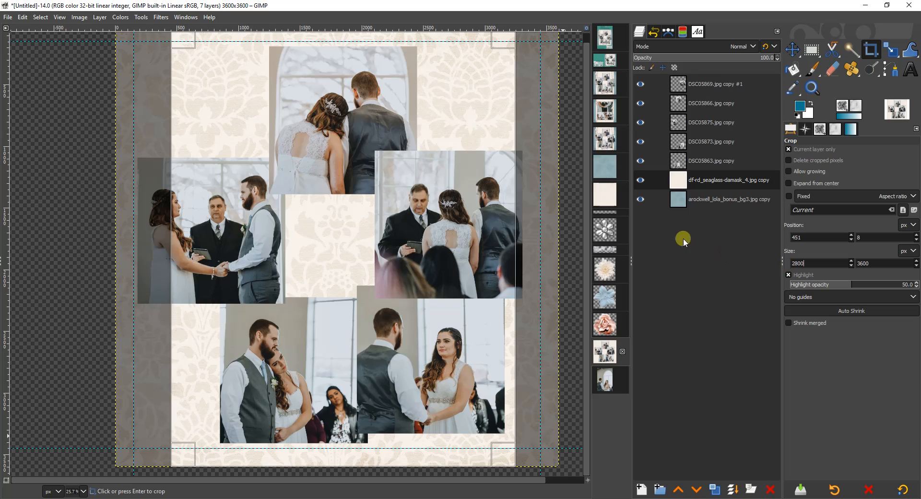
click(235, 124)
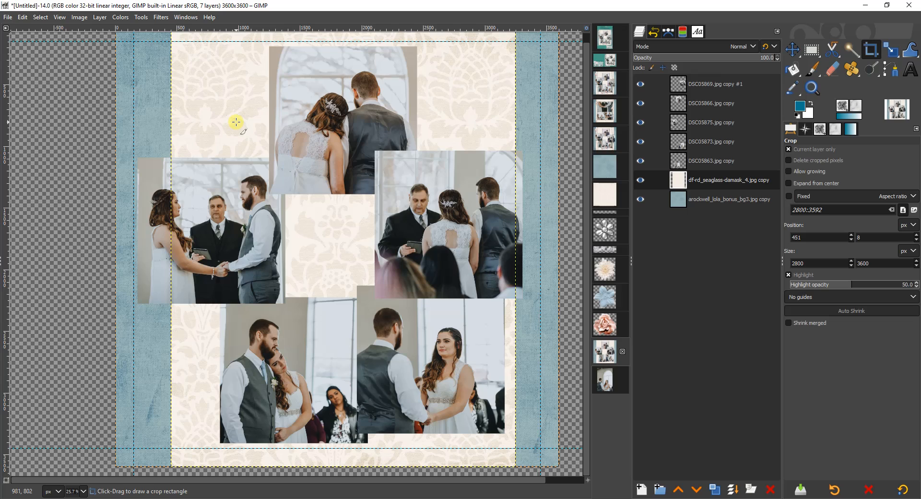
key(m)
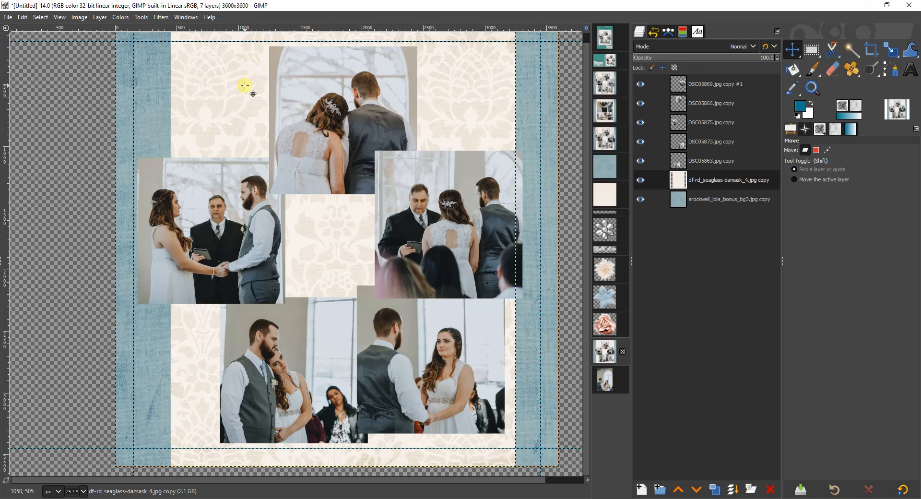
drag(245, 86, 240, 86)
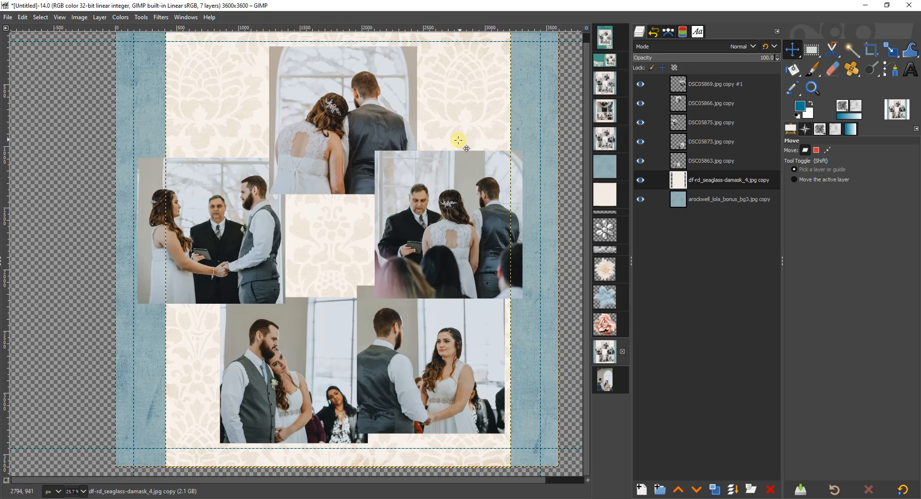
- Add the BeadString image to the layout directly above the damask layer and rotate it 90 degrees
click(608, 213)
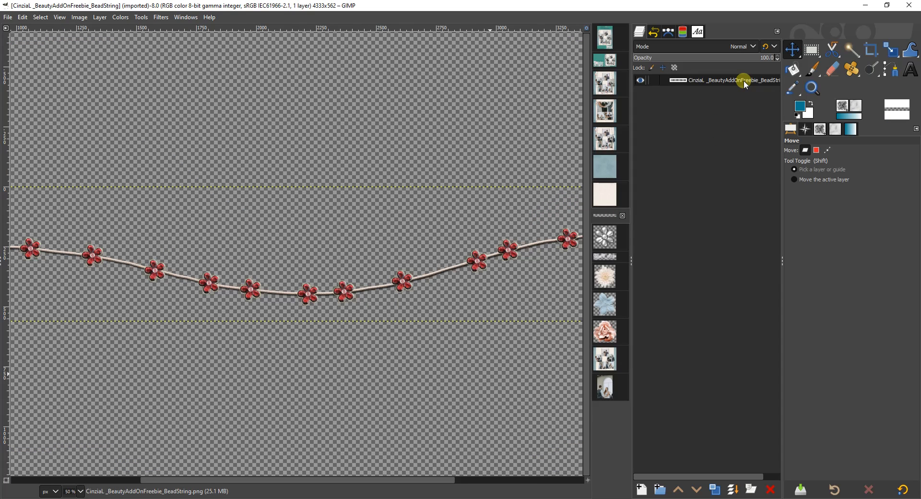
drag(744, 80, 378, 273)
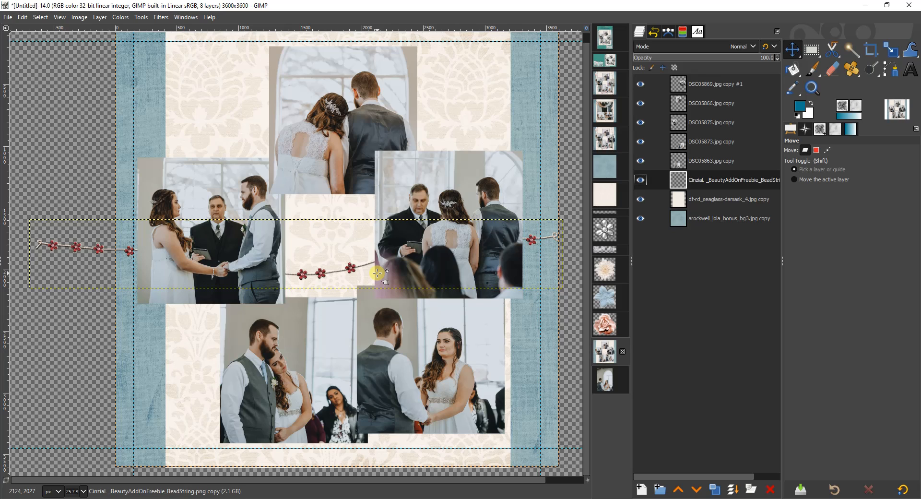
key(shift+s)
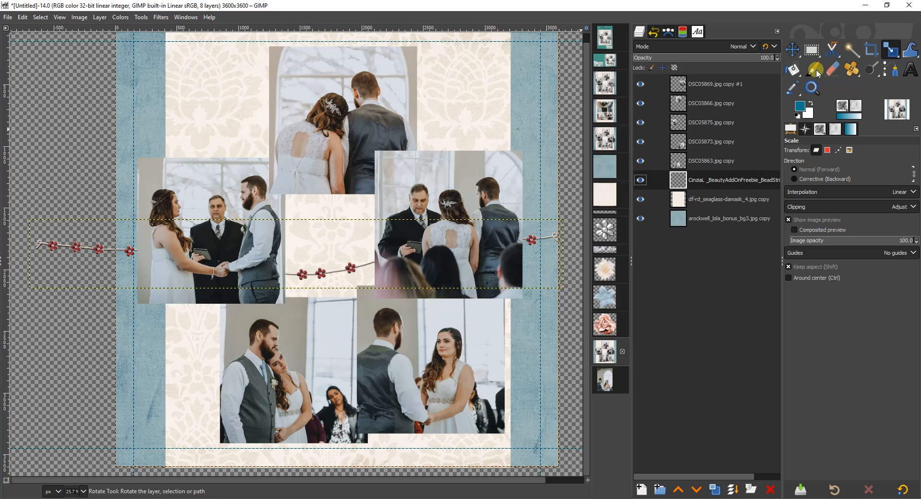
key(shift+r)
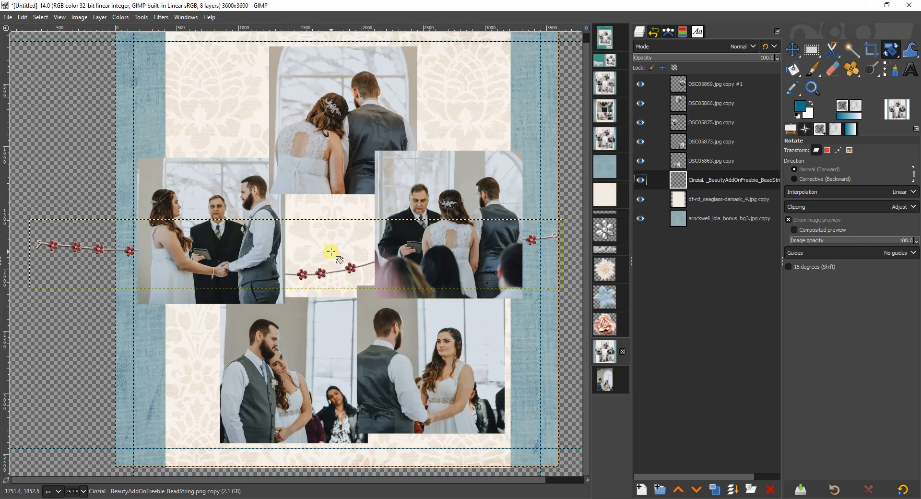
click(360, 278)
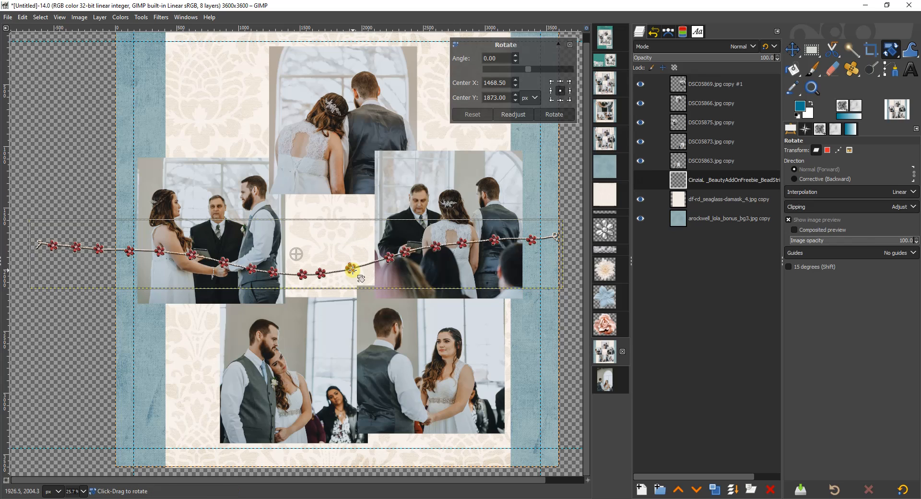
drag(494, 56, 473, 56)
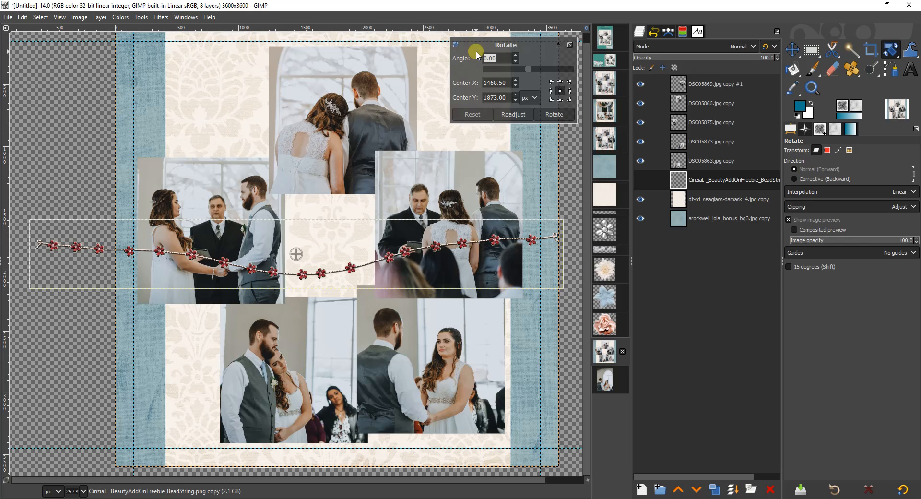
text(90)
key(Tab)
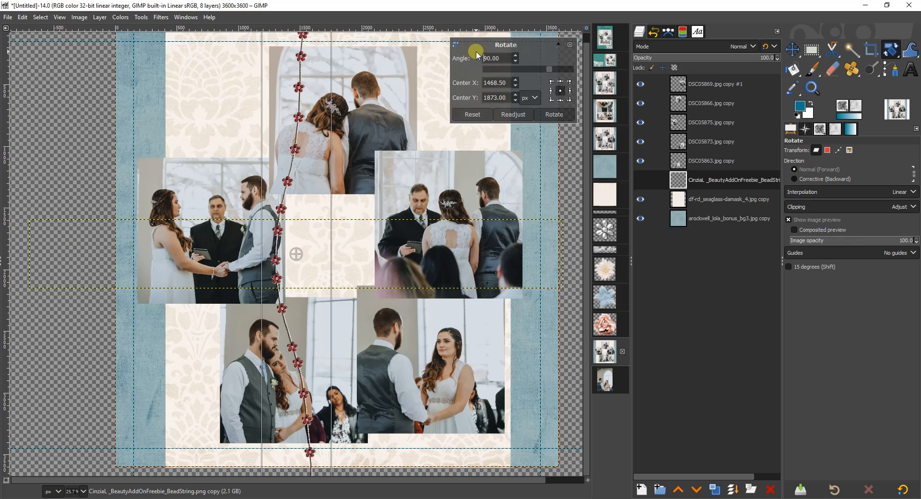
click(564, 116)
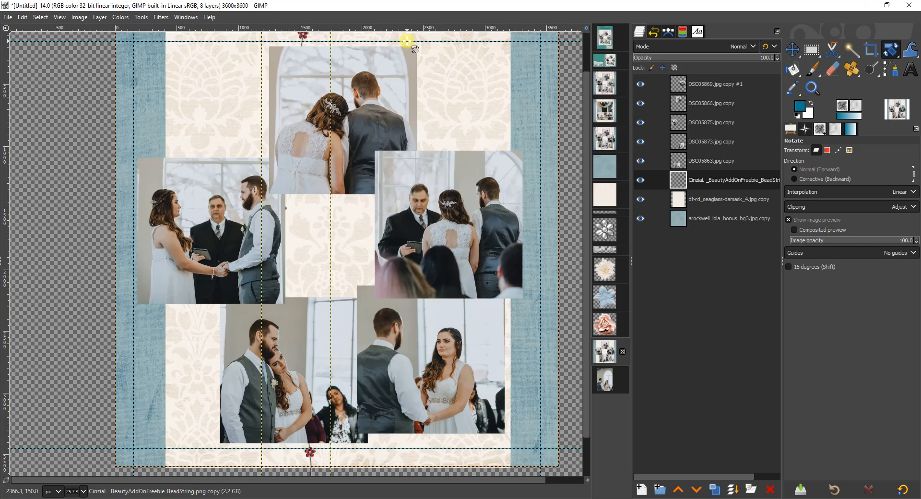
- Move the bead string beneath the left photo, near the damask's left edge, with its ends extending past the page's top and bottom
key(m)
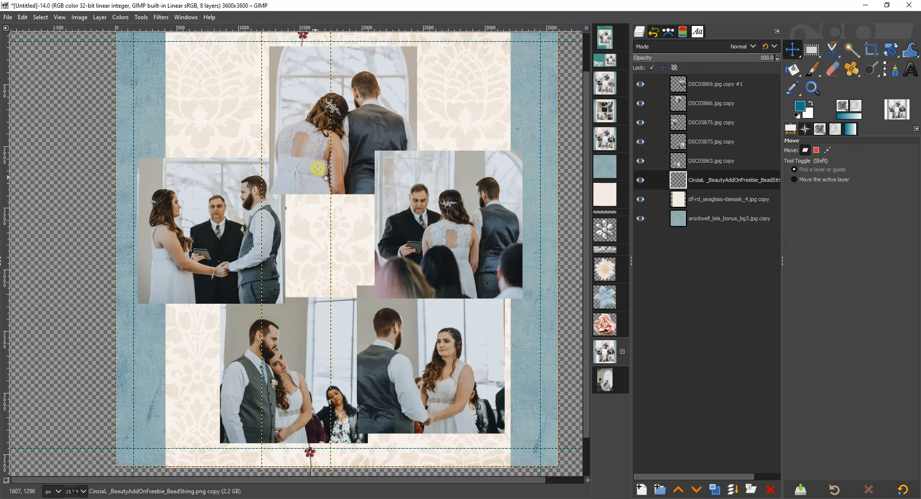
click(304, 36)
drag(303, 36, 198, 32)
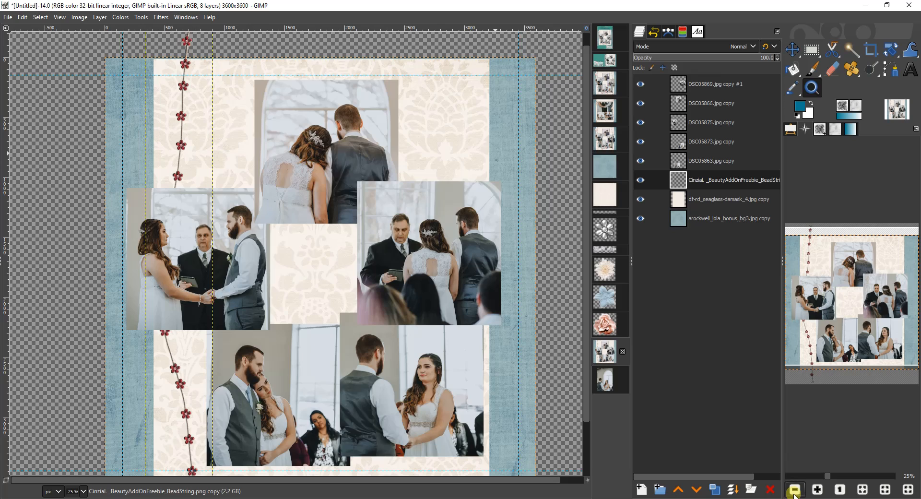
click(794, 491)
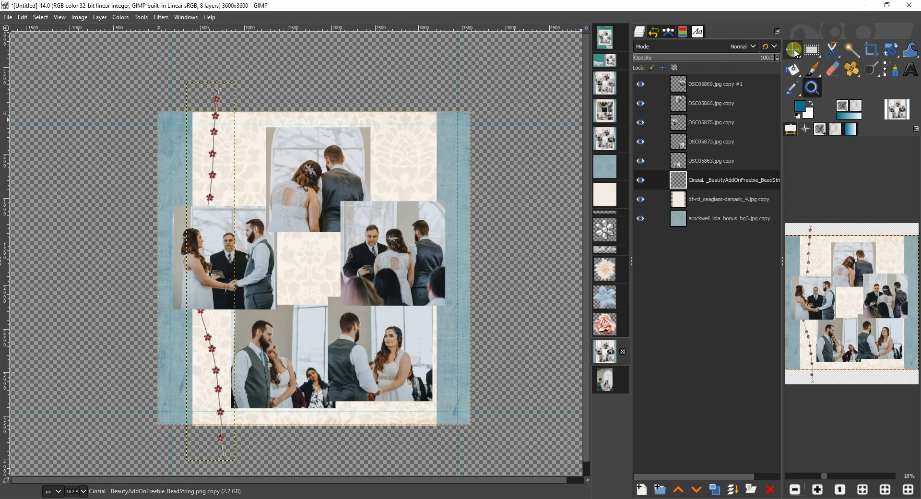
key(m)
drag(212, 131, 209, 149)
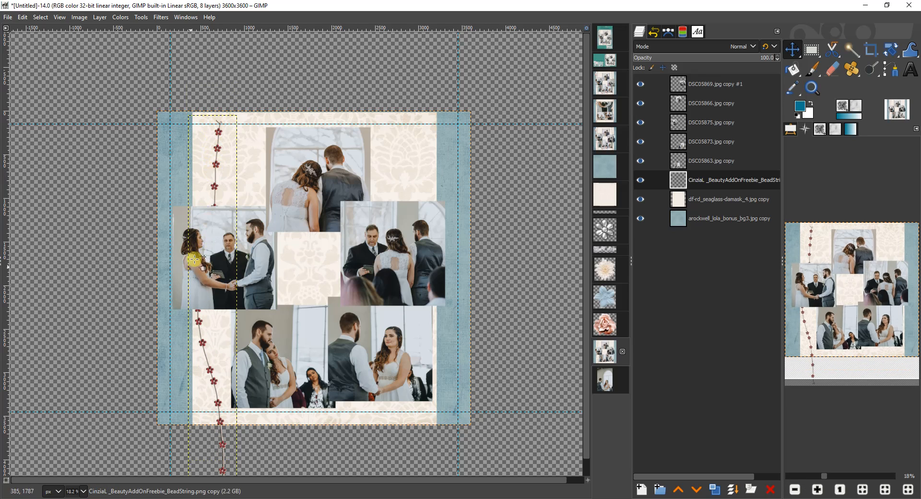
drag(214, 168, 211, 145)
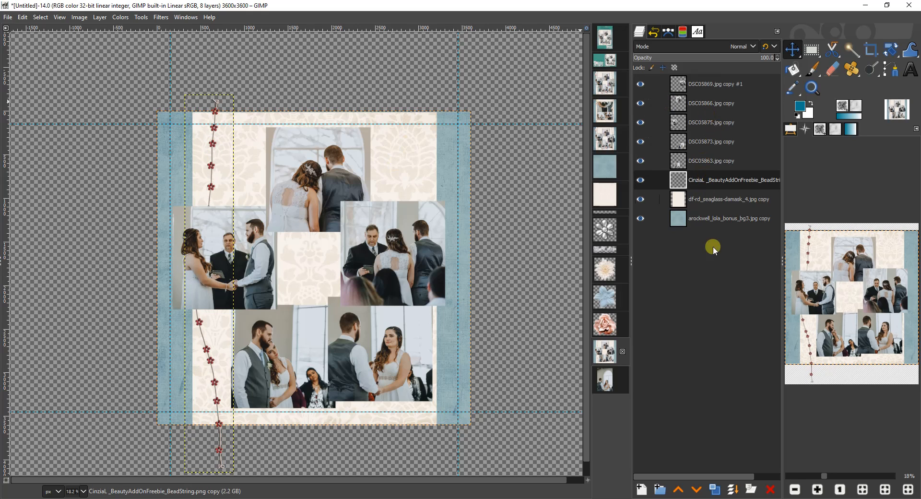
- Duplicate the bead string layer and place the copy along the damask's right edge
click(715, 489)
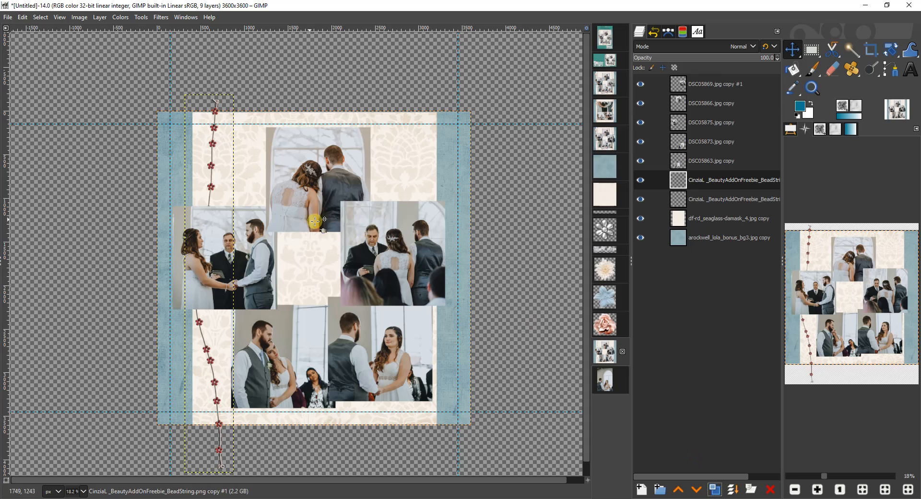
drag(219, 188, 426, 181)
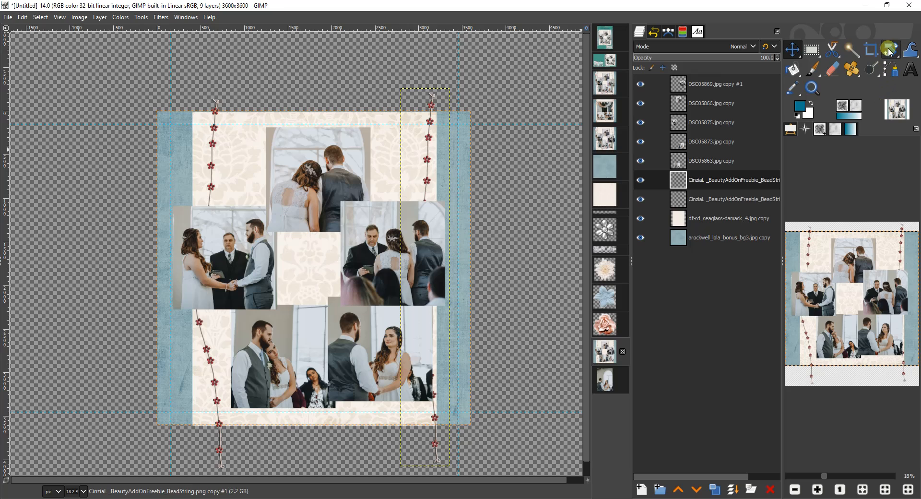
- Flip the right bead string vertically and shift it slightly up and inward over the damask's right edge
click(889, 51)
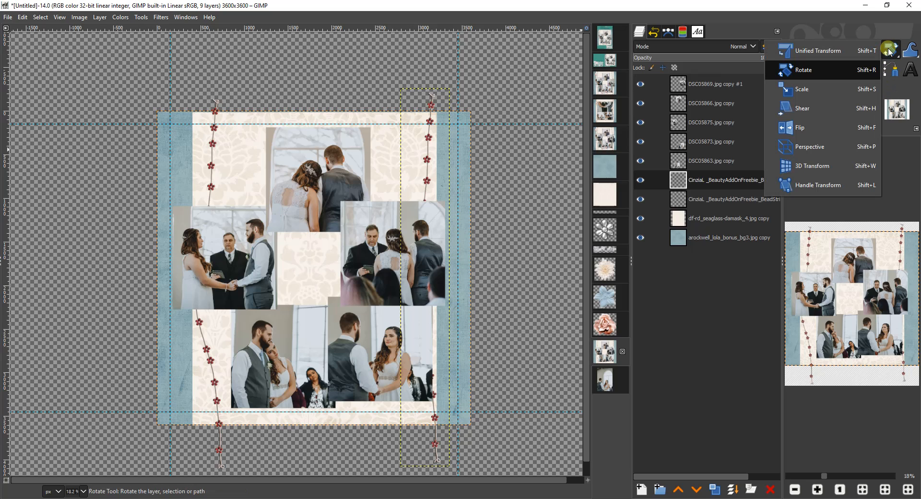
click(822, 130)
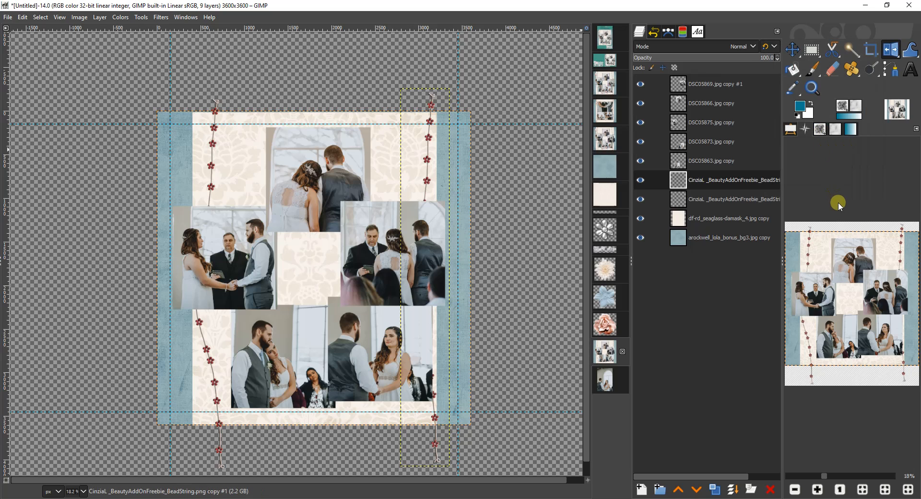
click(792, 129)
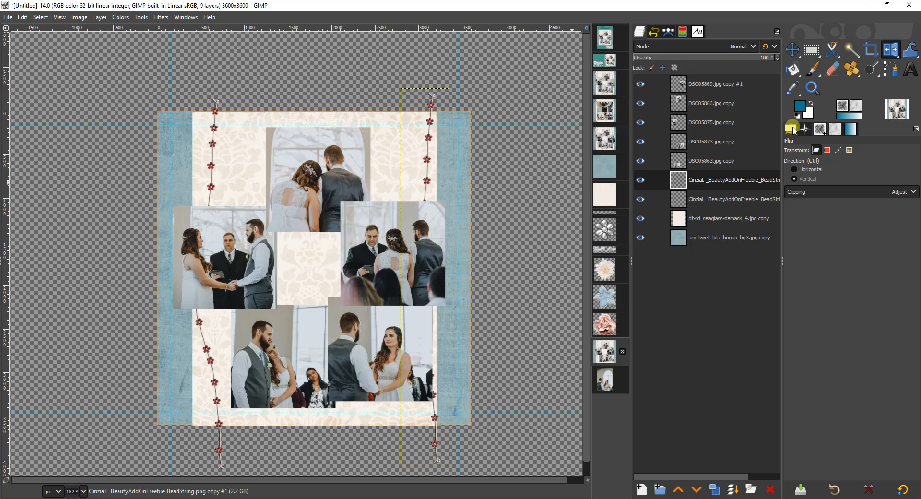
click(796, 170)
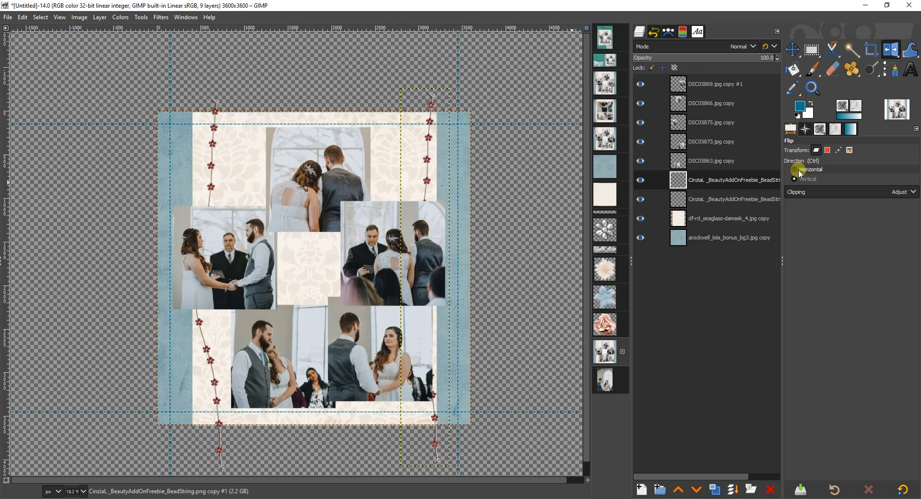
click(796, 179)
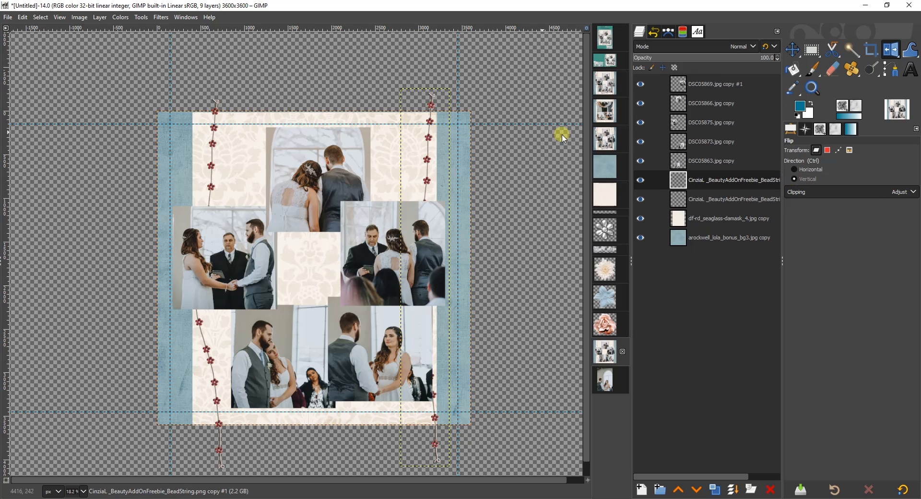
click(428, 164)
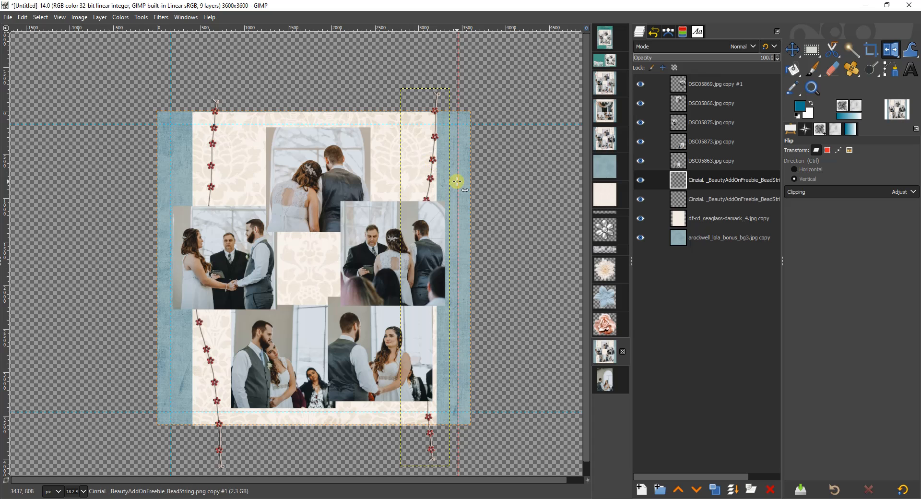
click(793, 49)
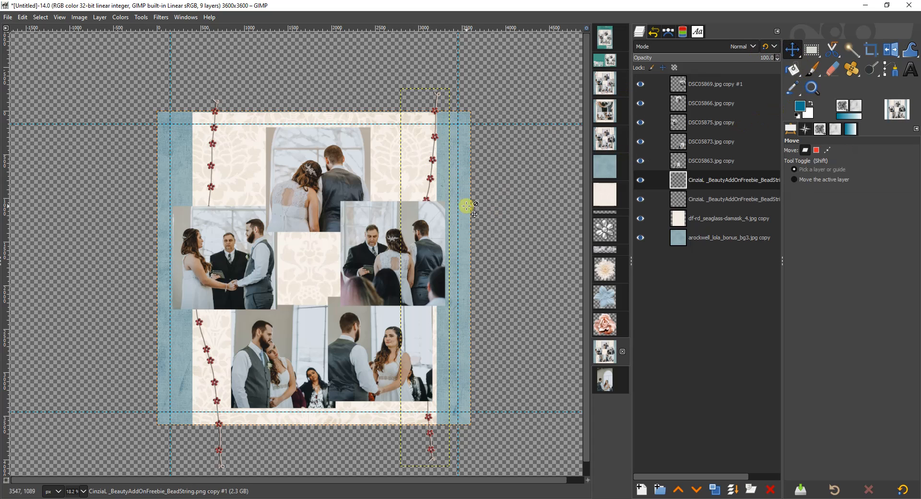
drag(430, 178, 425, 158)
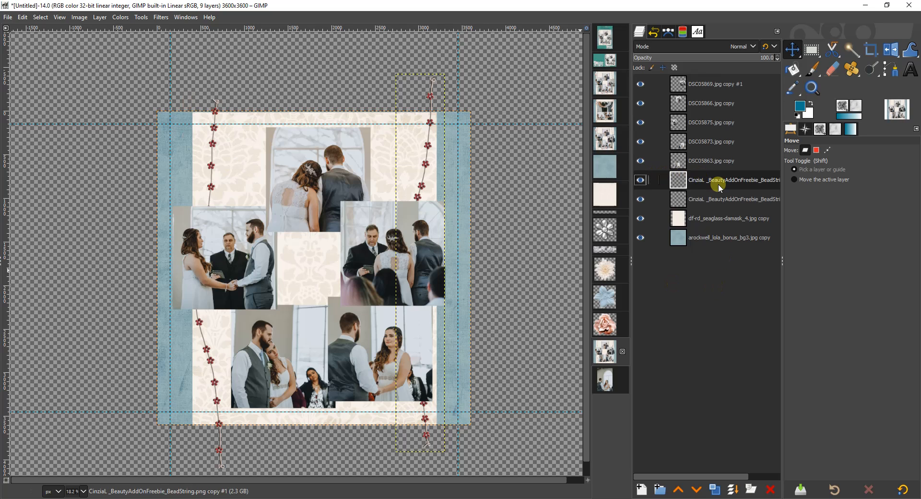
- Resize both bead string layers to the image size so their ends are trimmed at the page edges
click(101, 19)
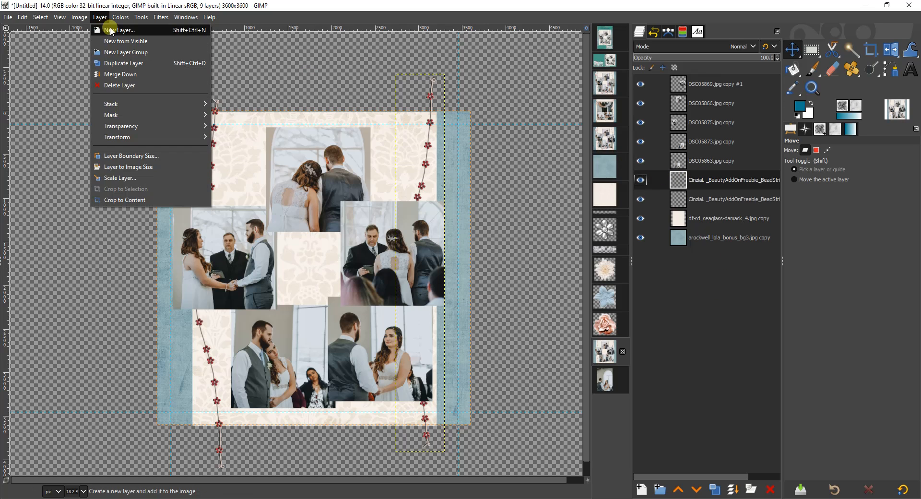
click(120, 168)
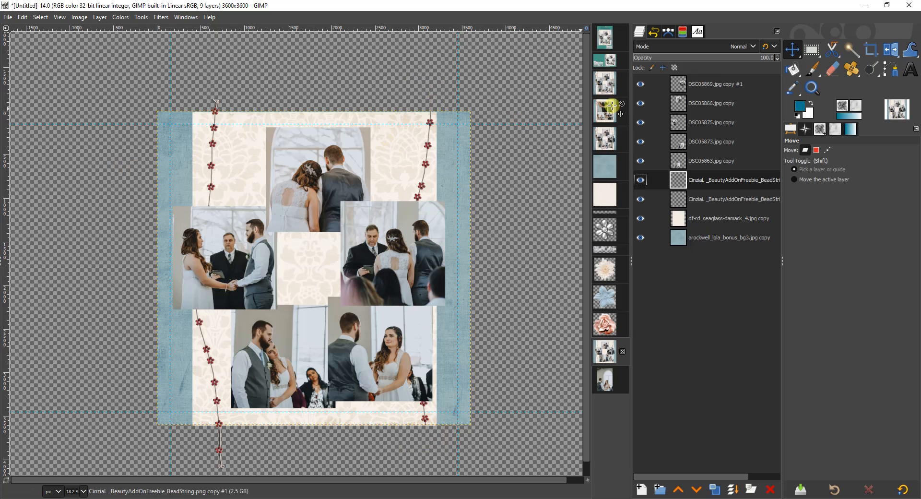
click(682, 200)
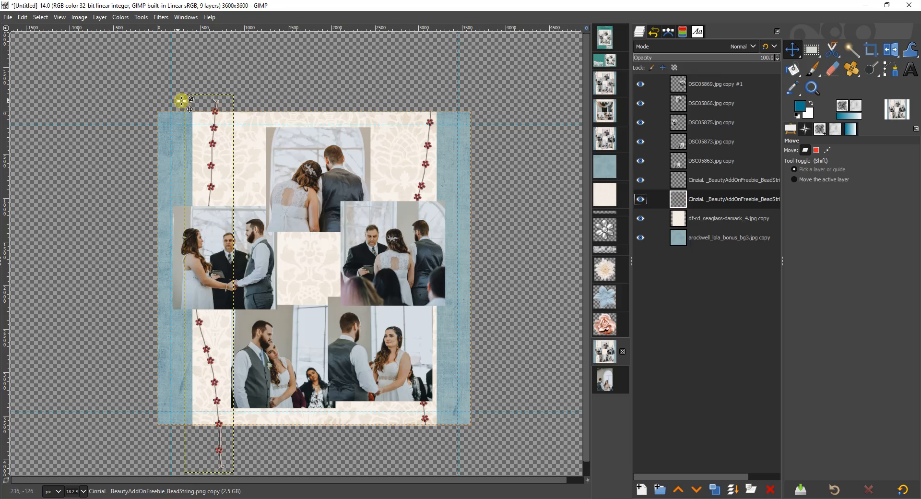
click(100, 17)
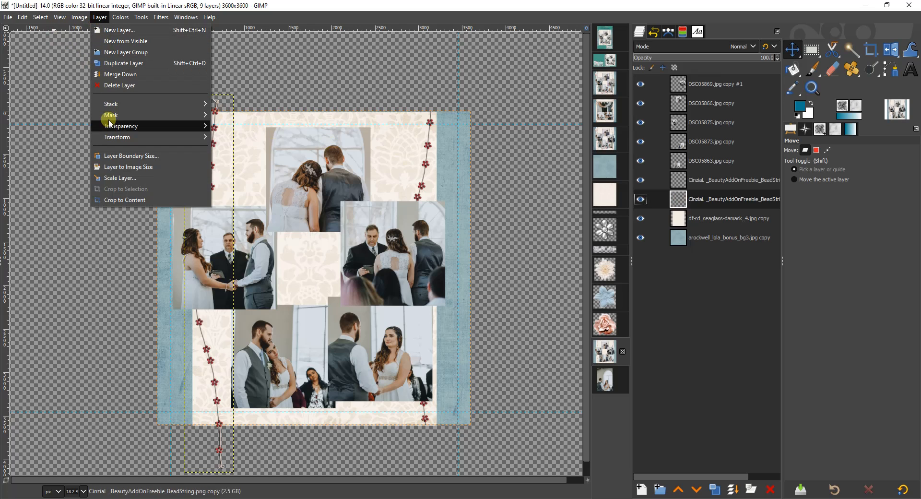
click(114, 168)
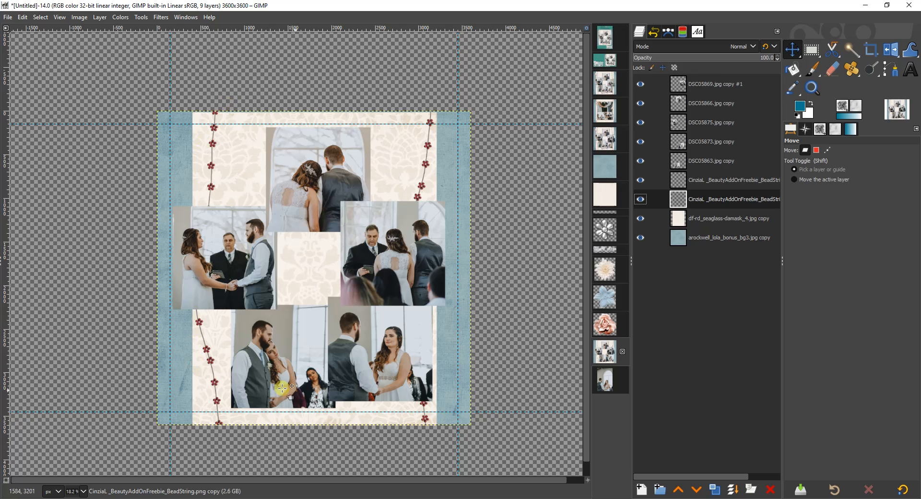
- Fit the whole page in the view and nudge the damask paper slightly to the left over the blue background
click(822, 135)
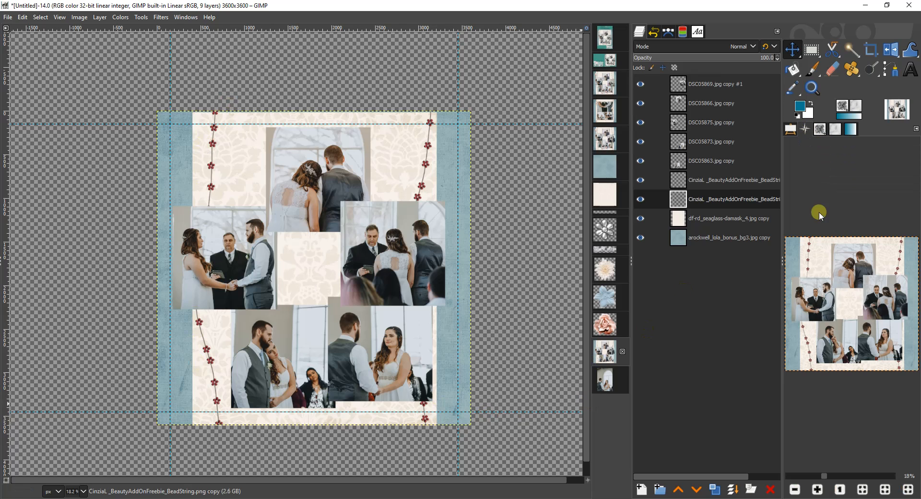
click(863, 489)
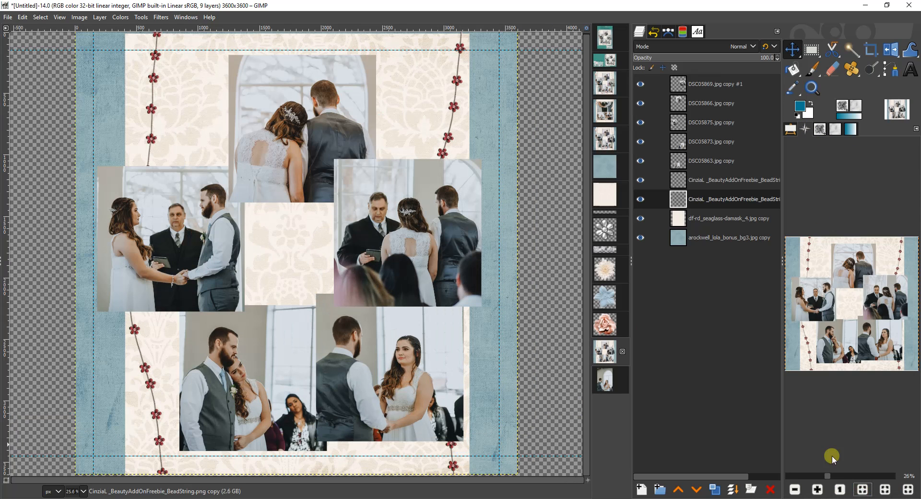
click(795, 58)
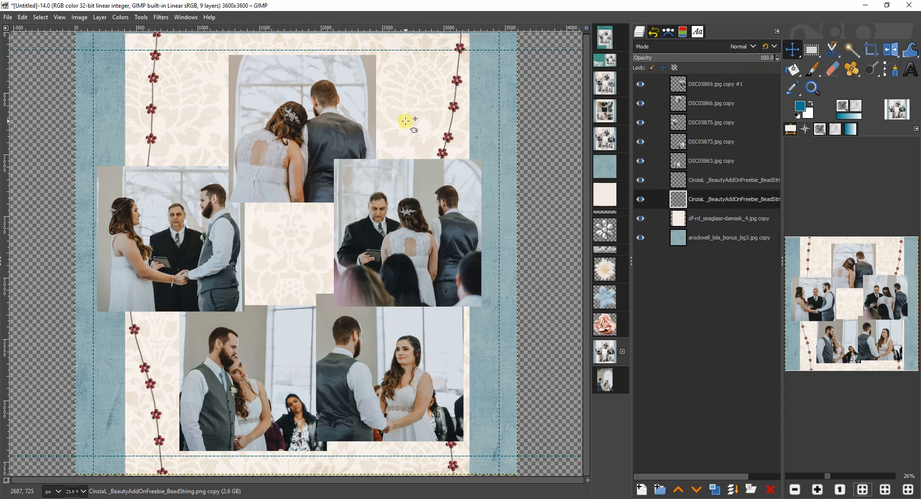
drag(406, 121, 404, 120)
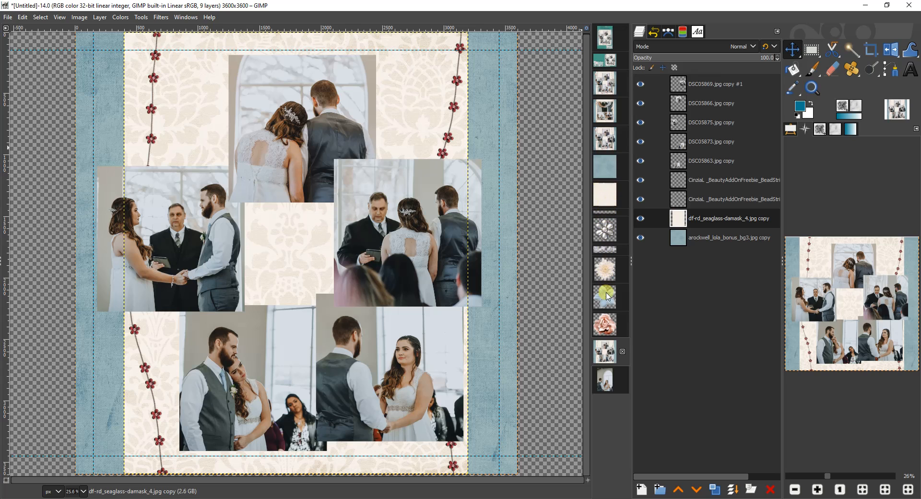
- Add the sts_heartfelt_flower4, megsc_denim_flower5 and megsc_denim_flower3 images to the layout directly above the damask layer
click(604, 329)
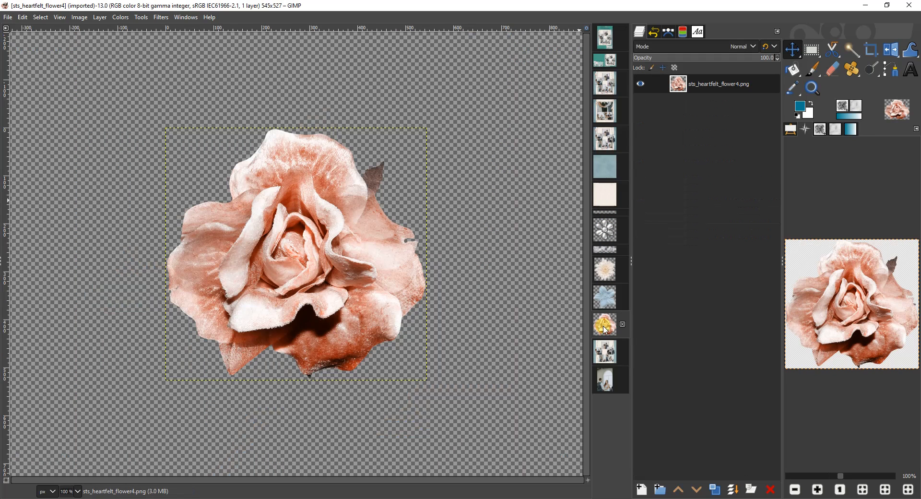
drag(737, 87, 366, 278)
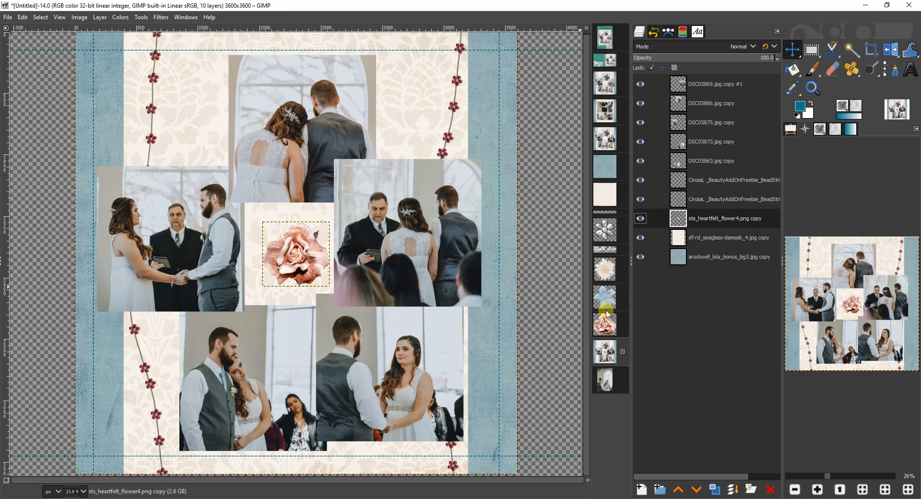
click(614, 272)
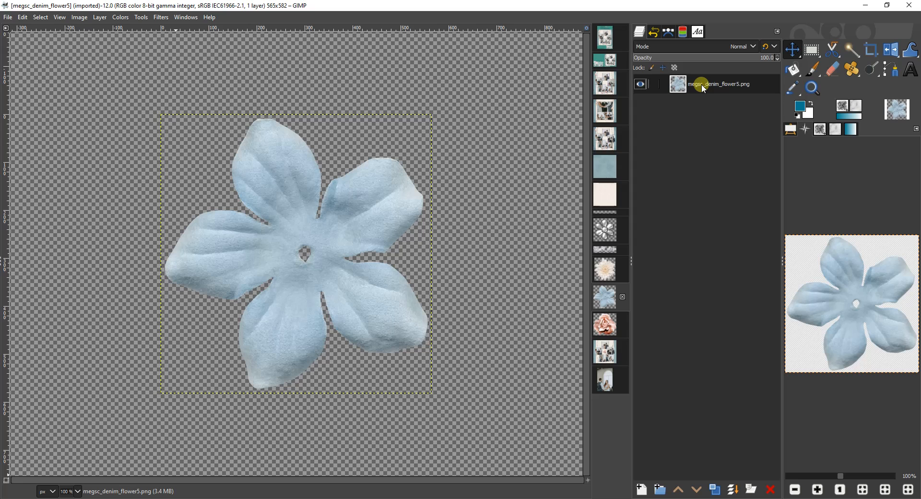
drag(703, 88, 342, 310)
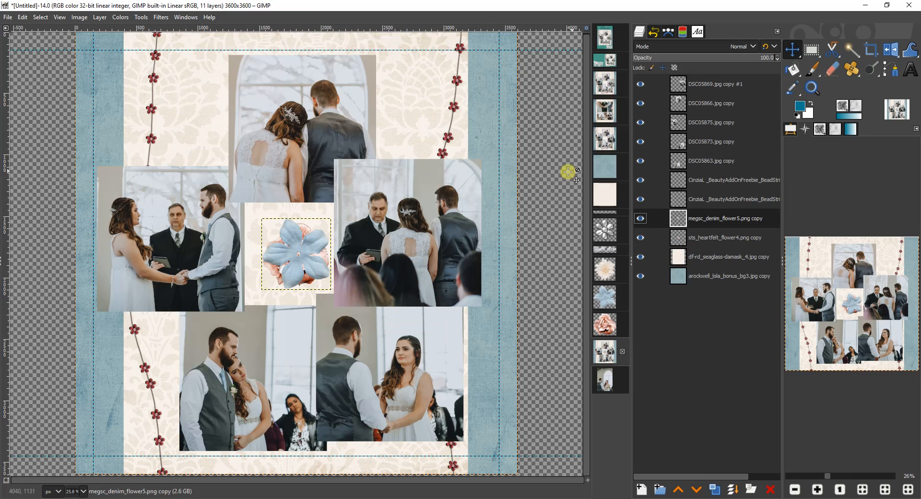
click(614, 270)
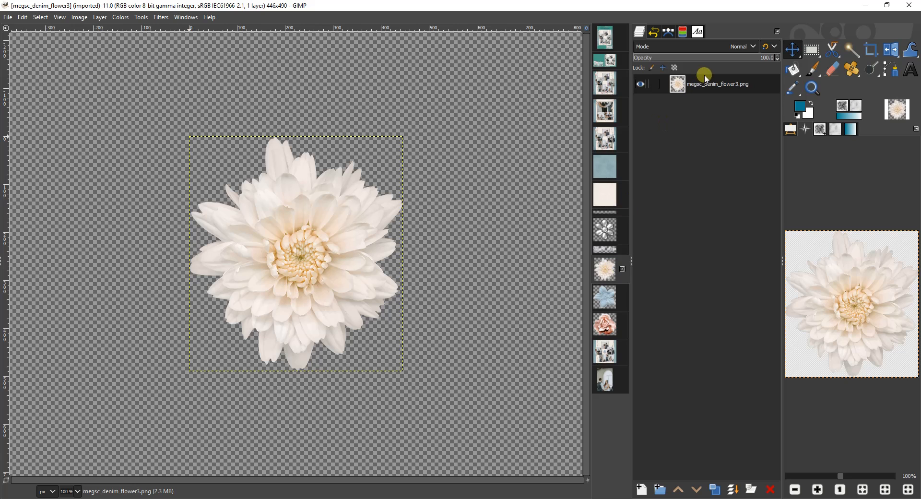
drag(709, 82, 322, 277)
- Add the ldw_JaD-lace and kristiann metal flower images to the layout above the flower layers
click(604, 250)
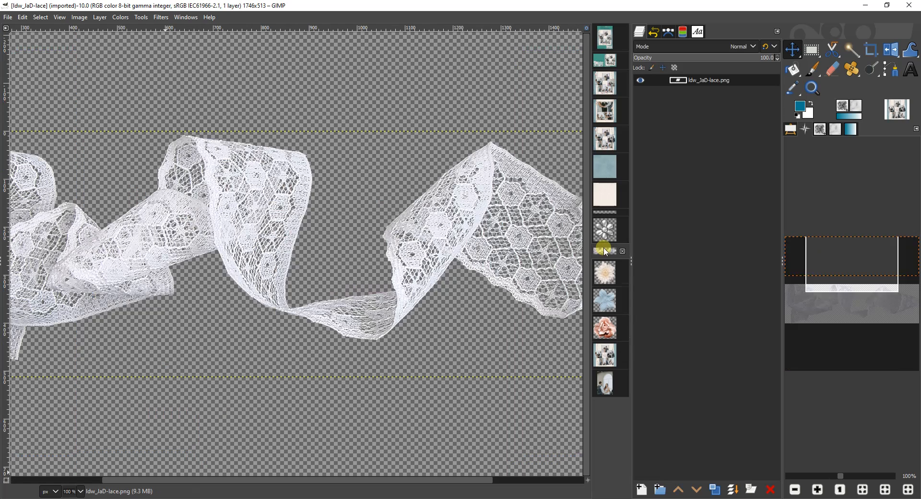
drag(722, 80, 329, 319)
click(605, 229)
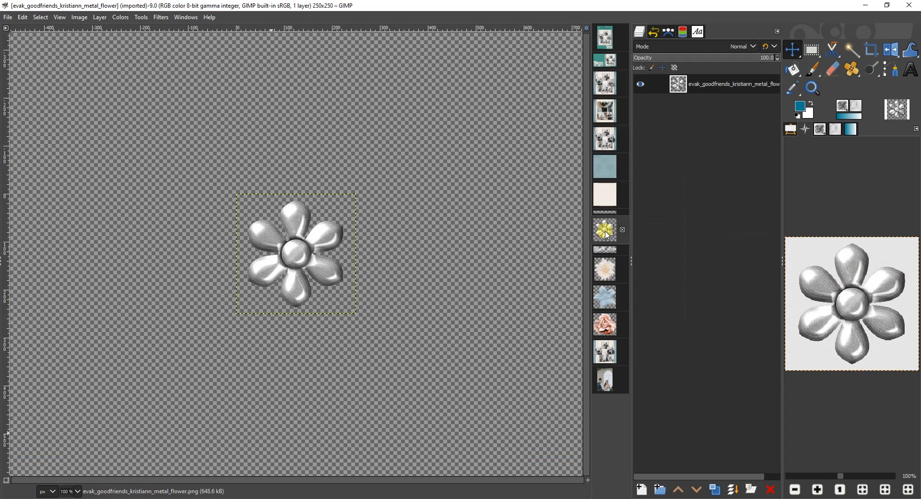
drag(718, 83, 358, 318)
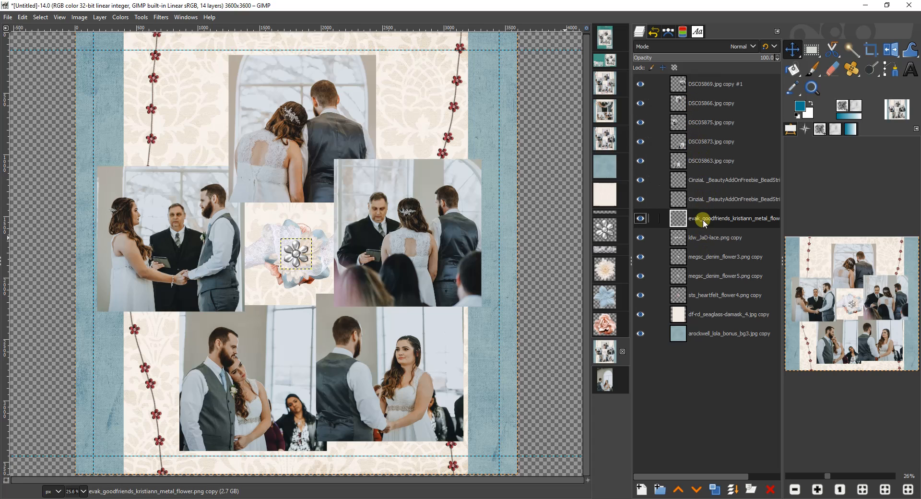
- Raise the metal flower, lace, white flower, blue flower and rose layers above all the photo layers, keeping their order
drag(703, 221, 705, 85)
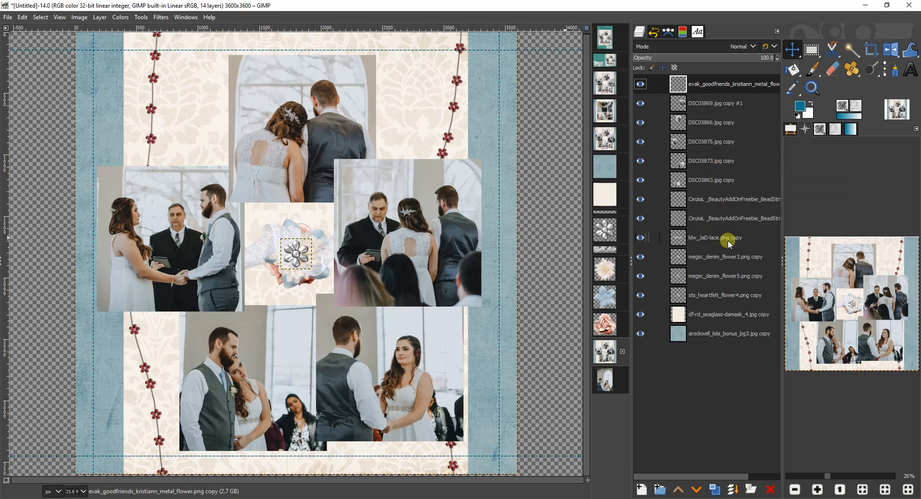
drag(715, 241, 698, 98)
drag(715, 258, 713, 122)
drag(706, 281, 705, 142)
drag(701, 298, 701, 158)
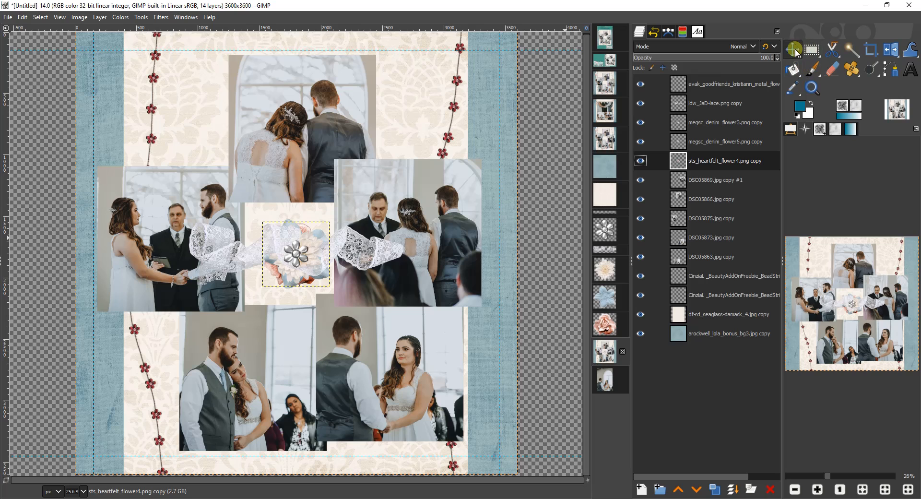
- Move the metal flower onto the top photo's lower-left corner and the lace over the bottom photos' lower edge
drag(295, 254, 244, 183)
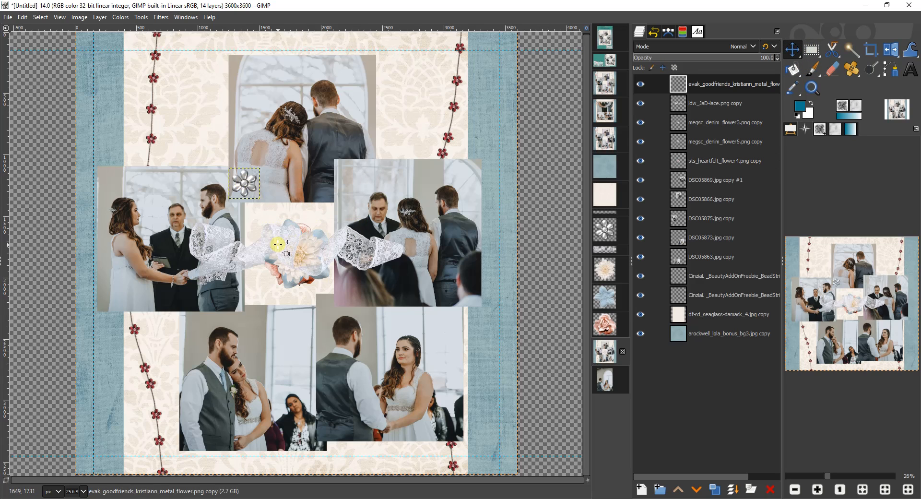
drag(278, 244, 284, 440)
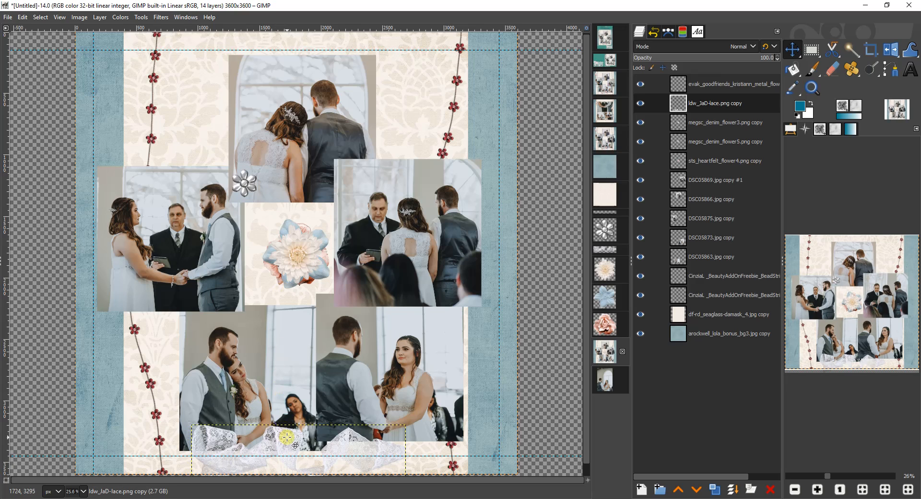
drag(289, 439, 289, 421)
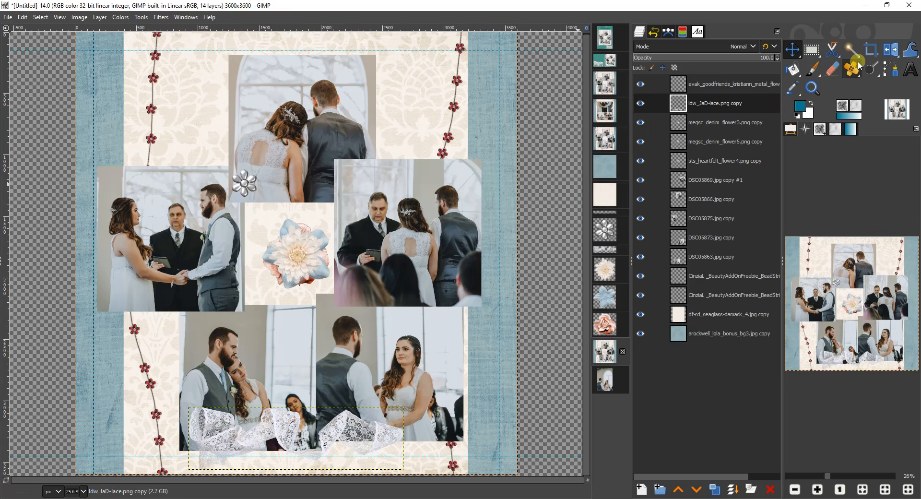
- Scale the lace to 1048 × 308 px and place it where the two bottom photos meet along their lower edge
click(890, 51)
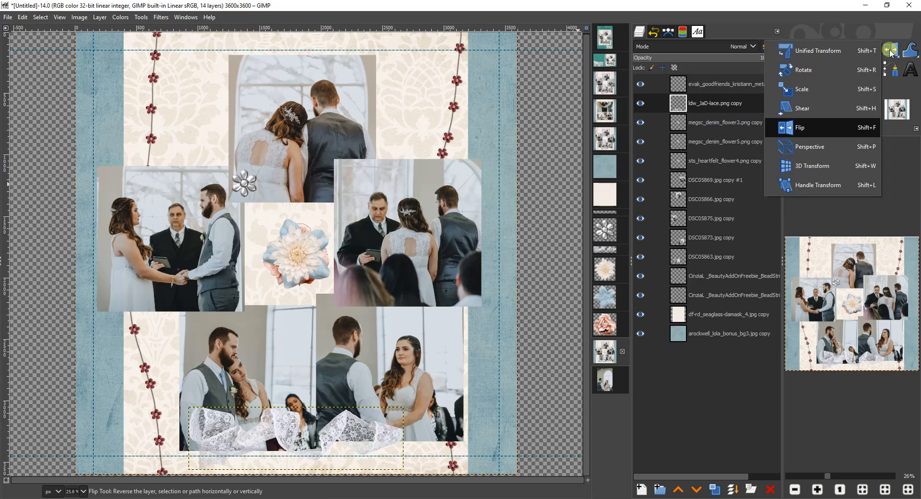
click(808, 90)
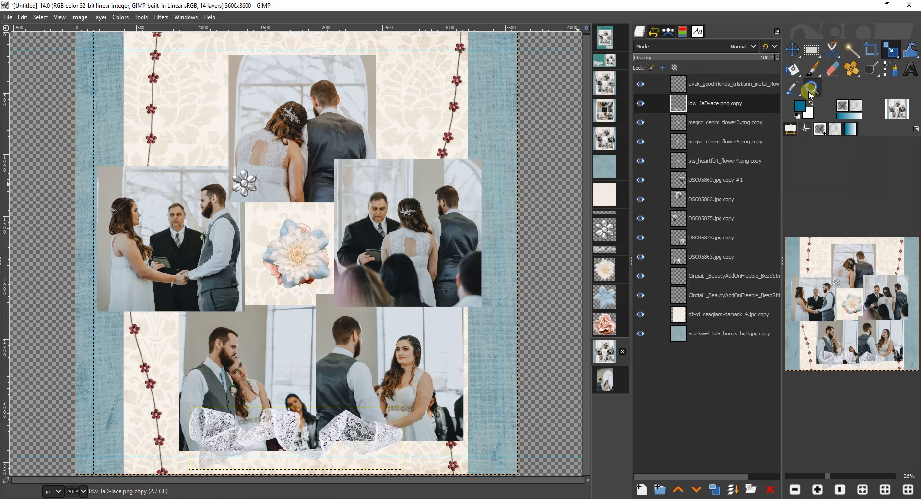
click(319, 439)
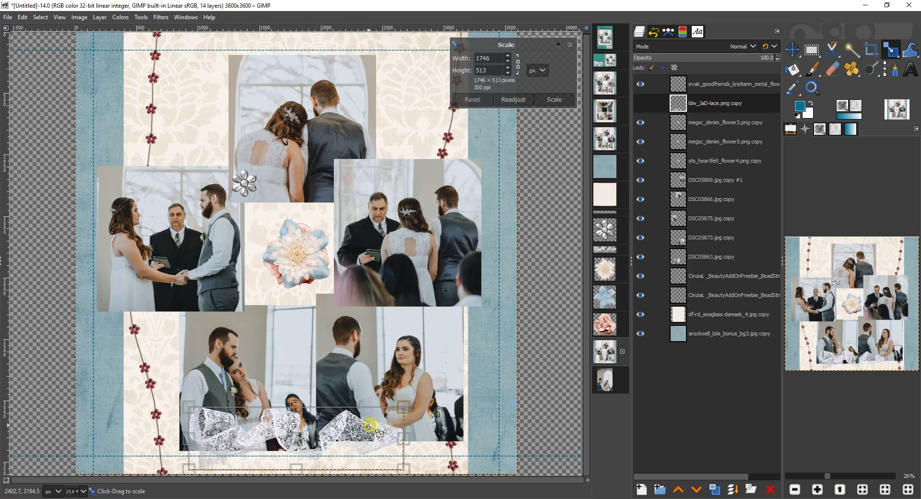
drag(399, 411, 316, 442)
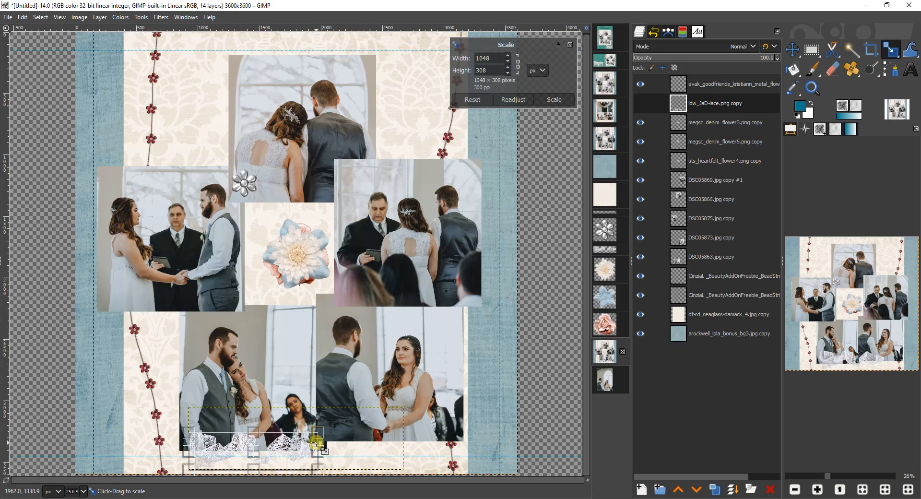
click(554, 99)
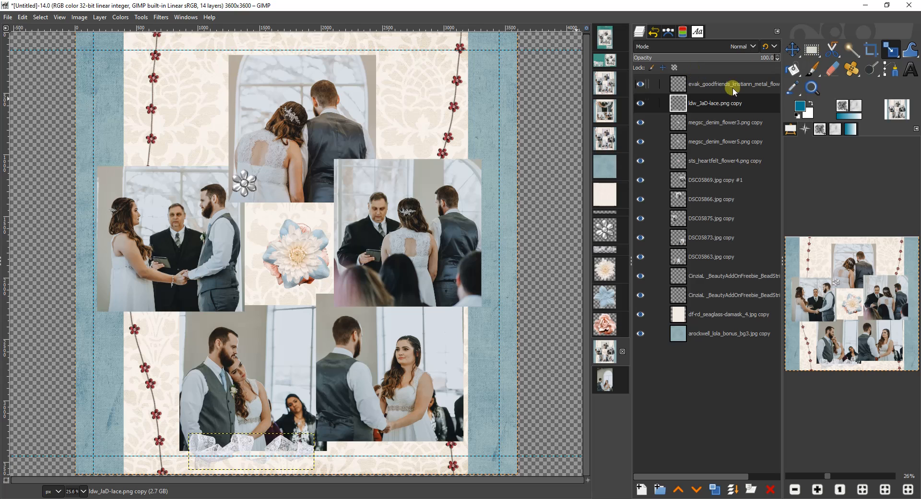
key(m)
drag(248, 445, 281, 439)
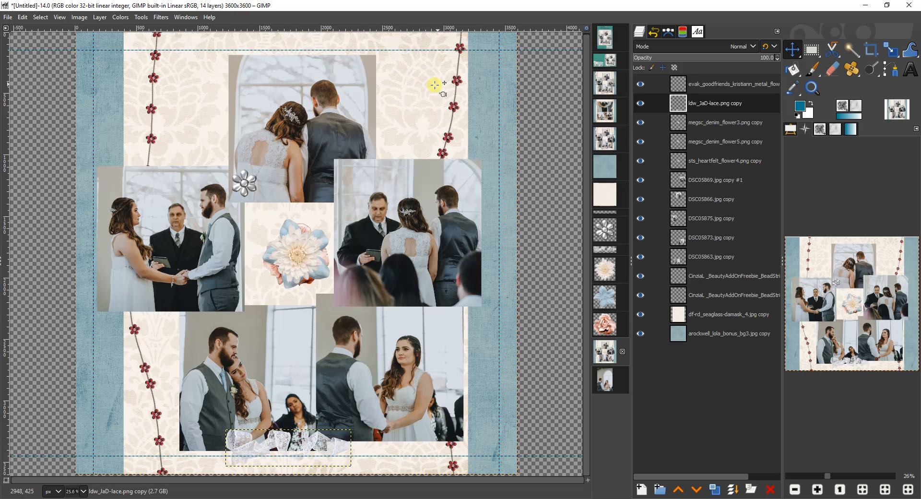
- Spread out the flowers: white by the left photo, blue with the metal centre beside the top photo, rose near the right photo
drag(299, 253, 242, 259)
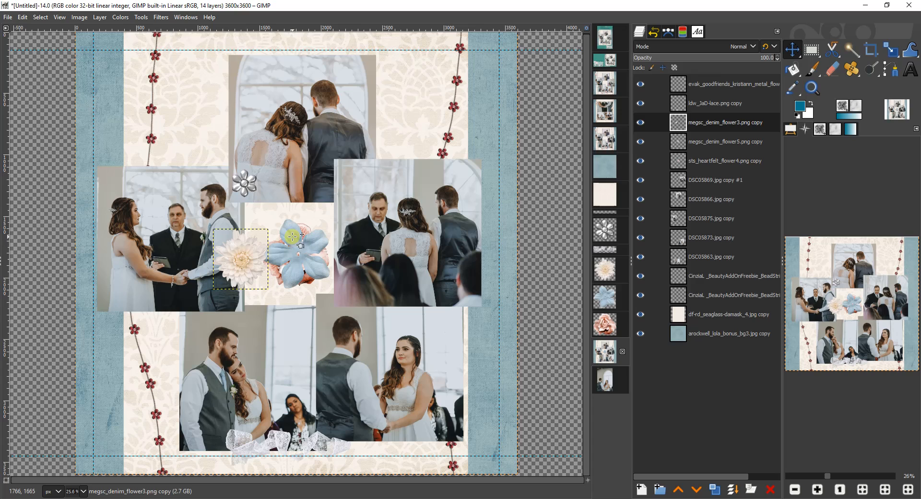
drag(288, 224, 202, 109)
drag(244, 183, 209, 128)
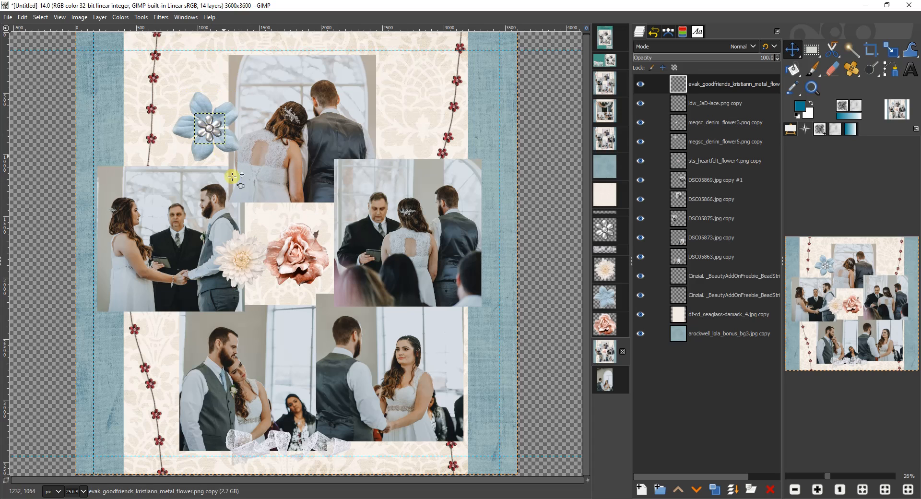
drag(291, 257, 309, 234)
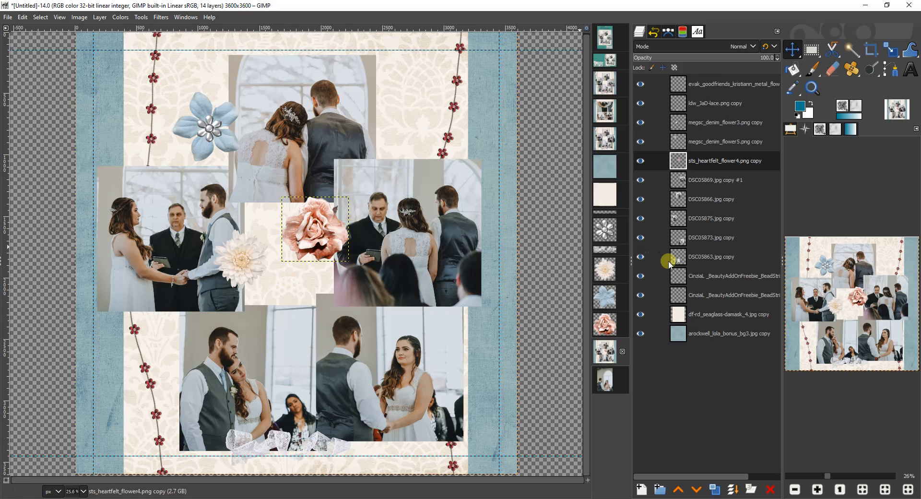
- Duplicate the rose flower layer five times
click(719, 161)
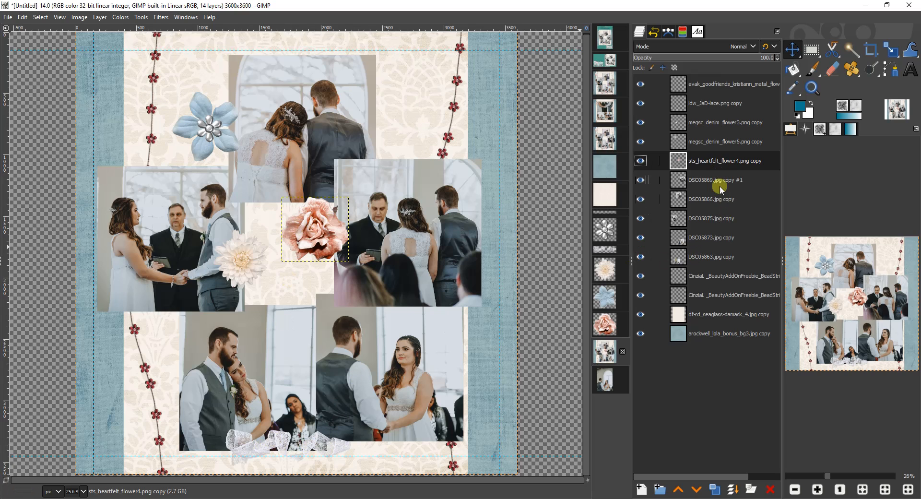
click(714, 489)
click(715, 489)
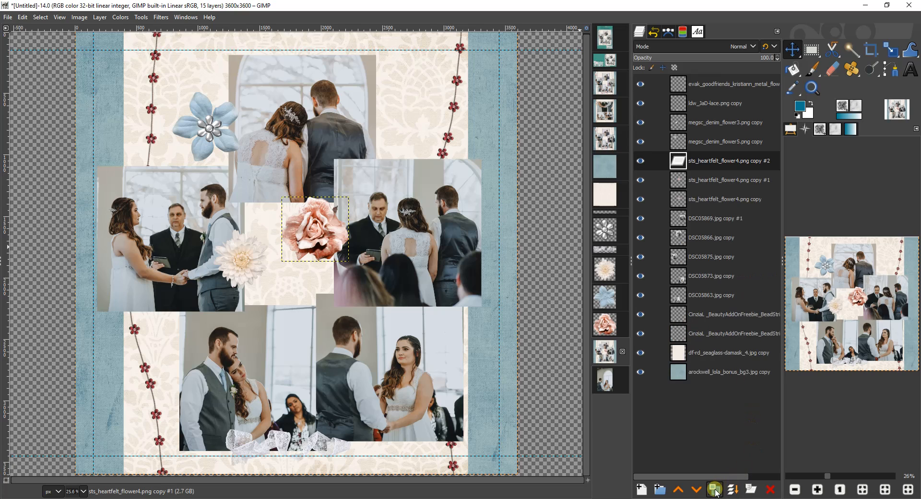
click(715, 490)
click(715, 490)
click(714, 490)
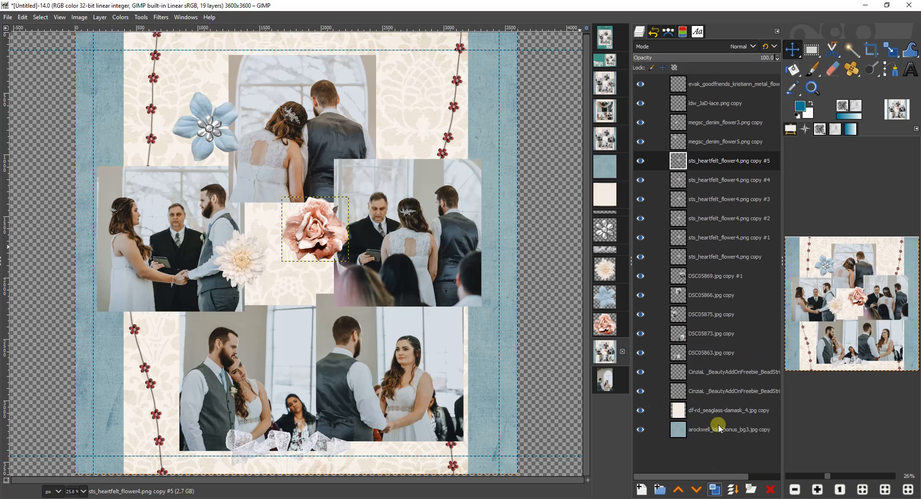
- Duplicate the blue flower layer megsc_denim_flower5 four times
click(718, 142)
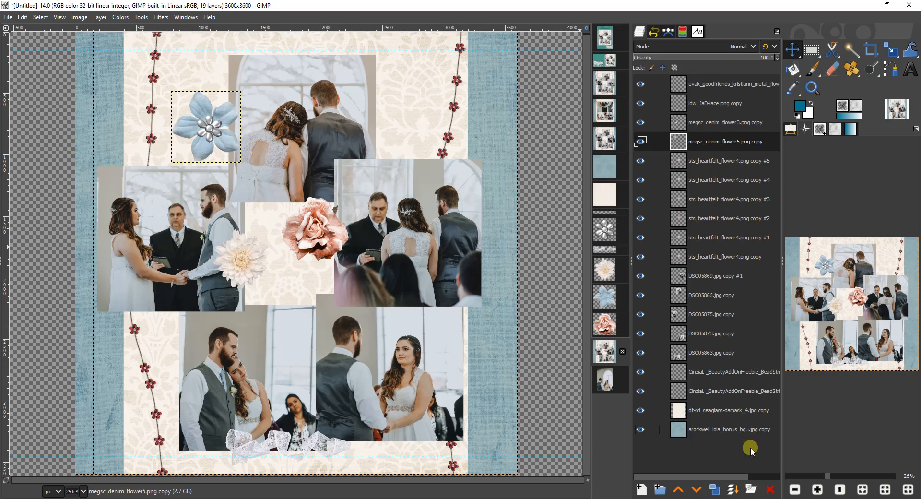
click(715, 490)
click(714, 489)
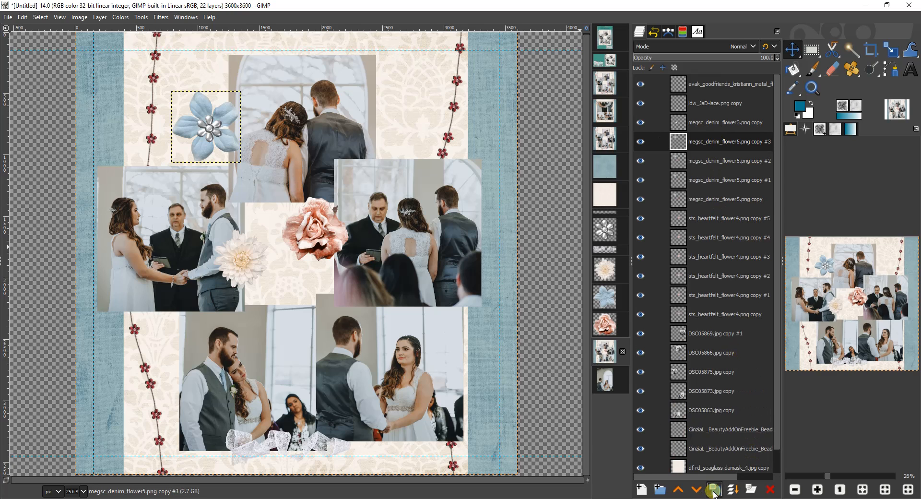
click(714, 489)
click(715, 489)
- Duplicate the white flower layer megsc_denim_flower3 four times
click(718, 126)
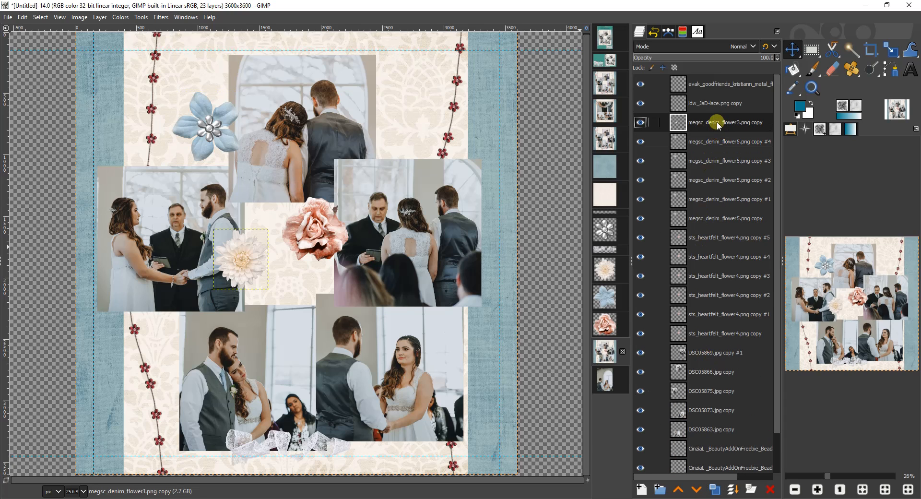
click(715, 489)
click(715, 490)
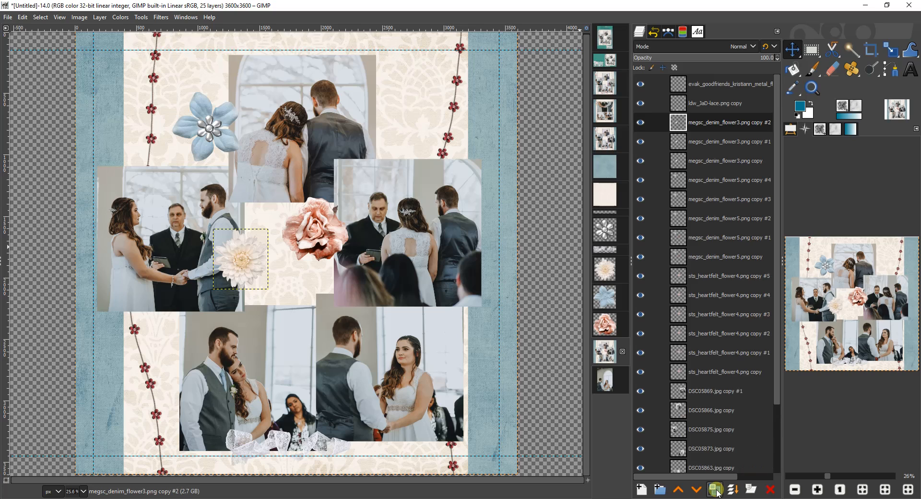
click(715, 489)
click(715, 489)
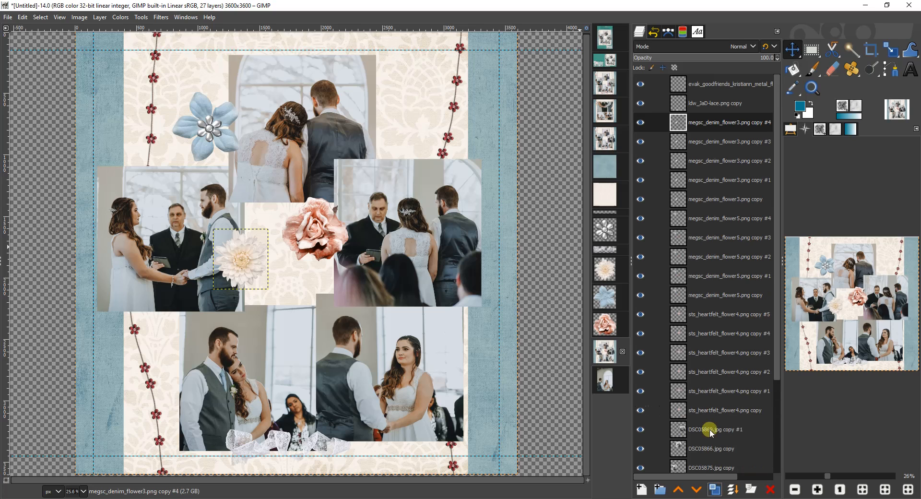
- Move the metal flower off the blue one to the top photo's right side, and a rose copy onto the right photo's upper edge
click(731, 85)
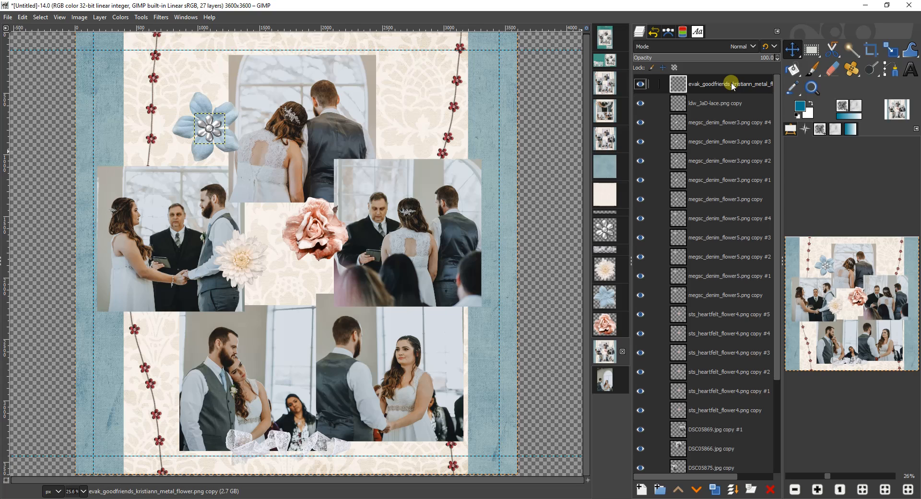
drag(214, 137, 411, 90)
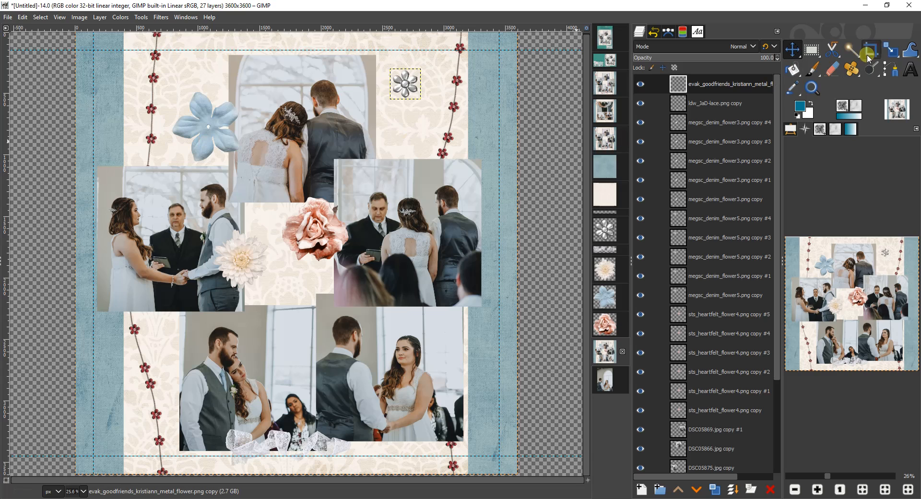
drag(313, 229, 446, 156)
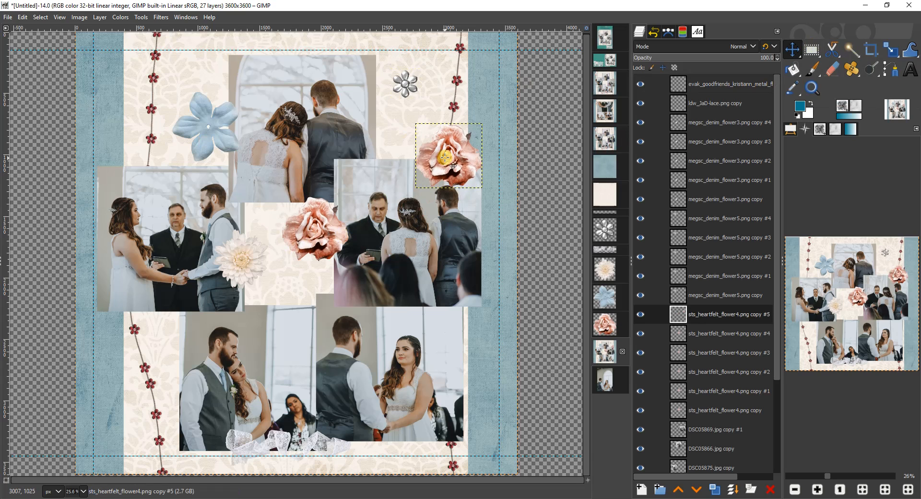
- Scale the rose on the right photo's upper edge down to about two thirds of its size
key(shift+s)
click(445, 157)
drag(477, 127, 456, 146)
click(554, 99)
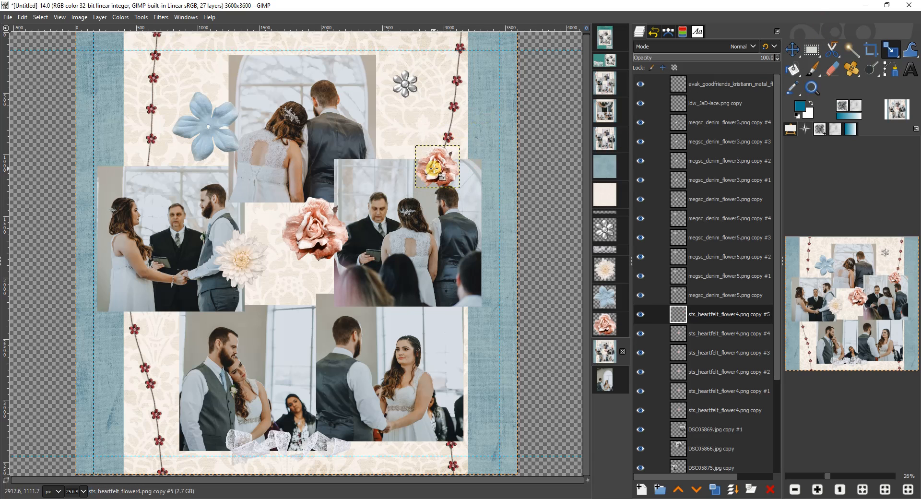
- Scale down the stacked rose copies #4, #3 and #2, each to a different size
click(715, 334)
click(328, 226)
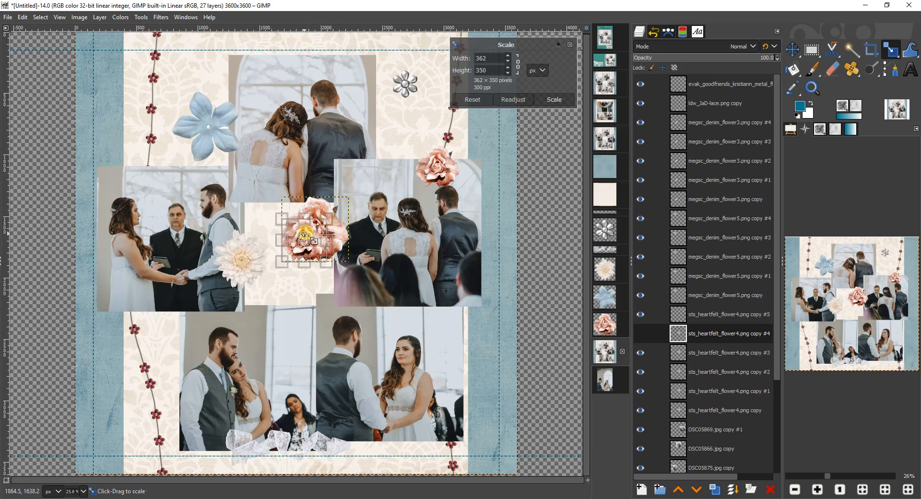
click(554, 99)
click(717, 350)
click(343, 202)
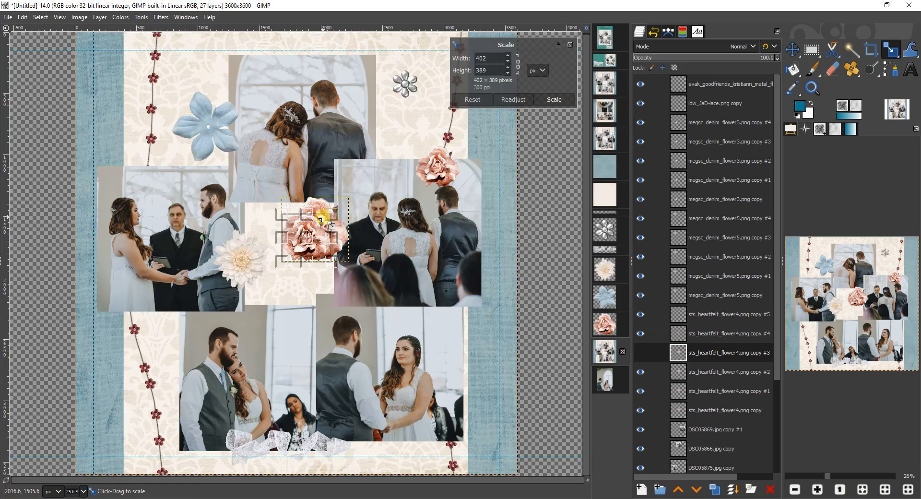
click(555, 99)
click(717, 372)
click(328, 215)
click(554, 99)
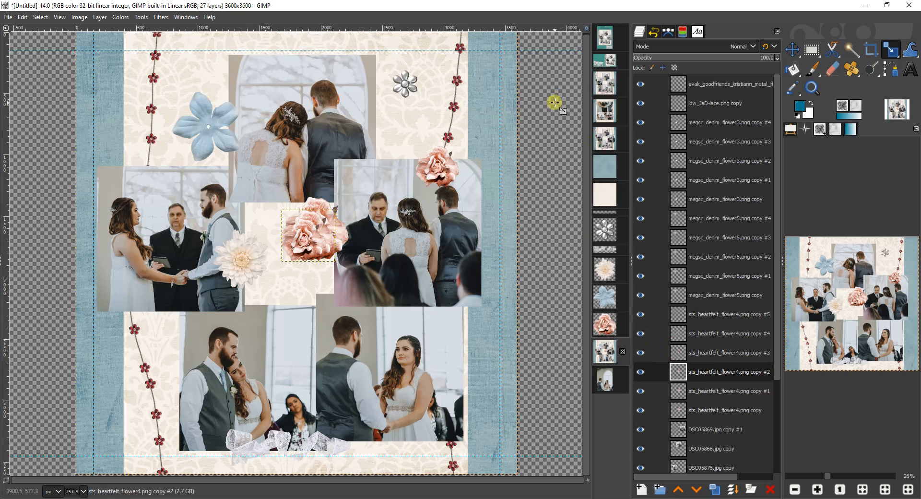
- Scale down the last two roses and spread the stack: one on the upper-left bead string, one on the right blue border, three along the lace
click(717, 391)
drag(331, 198, 298, 226)
click(680, 409)
drag(301, 203, 155, 99)
click(554, 100)
key(m)
drag(302, 240, 307, 447)
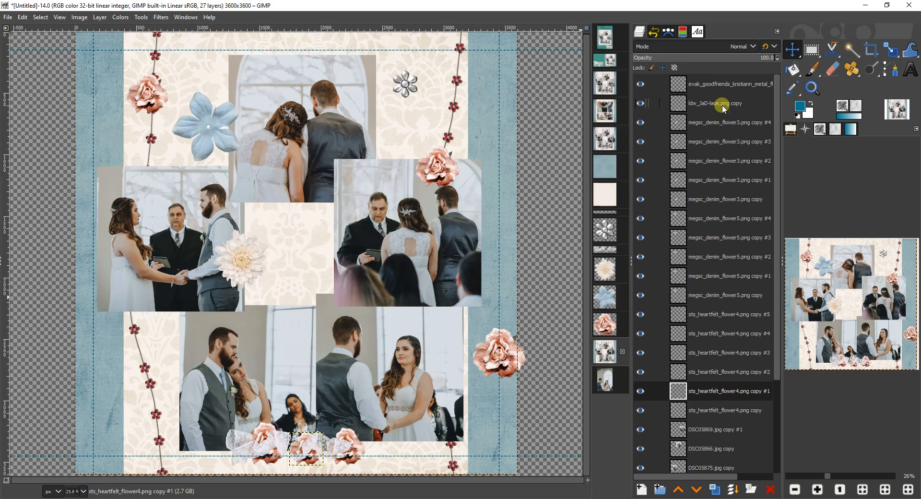
- Move the lace layer below all the rose layers and scale the leftmost rose on the lace to about 205 × 198 px
drag(723, 108, 721, 421)
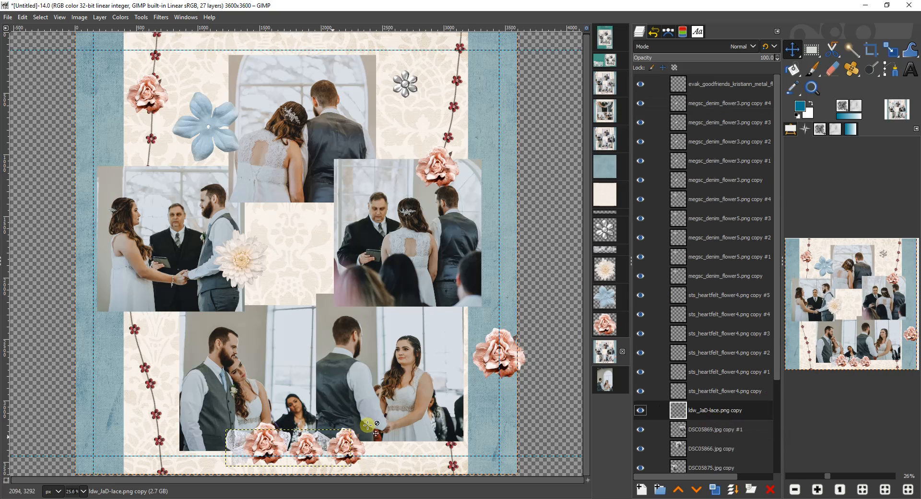
click(259, 441)
key(shift+s)
click(262, 441)
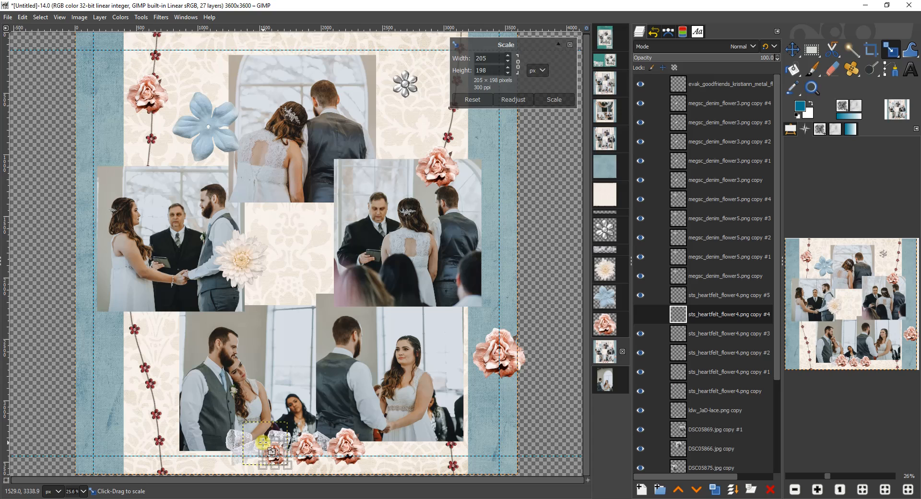
click(551, 100)
- Scale down the rightmost rose on the lace and stagger the three roses, with the middle one slightly lower
key(m)
click(344, 442)
key(shift+s)
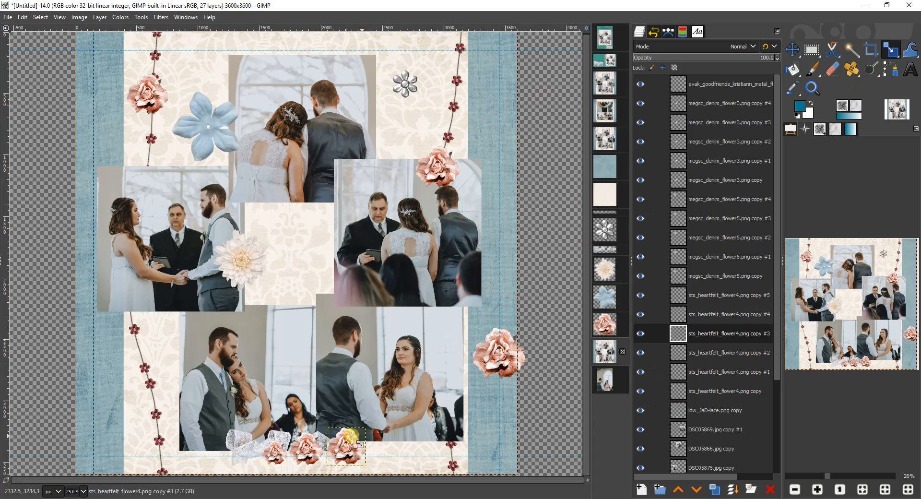
drag(363, 432, 353, 446)
click(554, 99)
key(m)
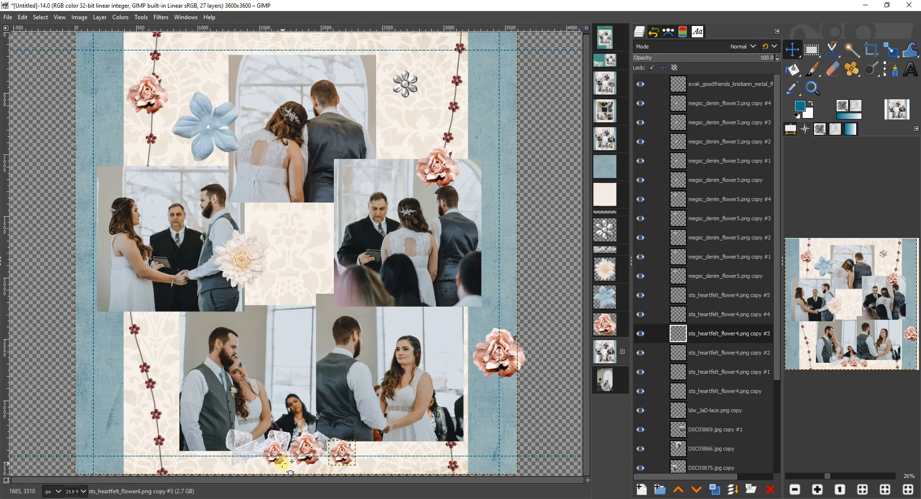
drag(247, 455, 248, 444)
drag(300, 446, 347, 437)
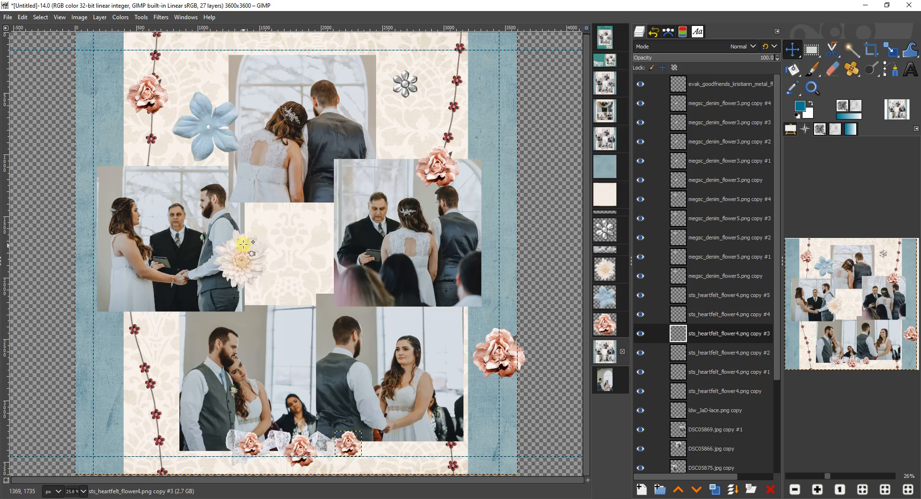
- Spread the white flowers over the left photo, the bottom photos and the central gap, and scale down the one in the gap
drag(243, 245, 192, 372)
drag(242, 255, 288, 260)
click(887, 51)
drag(264, 232, 287, 246)
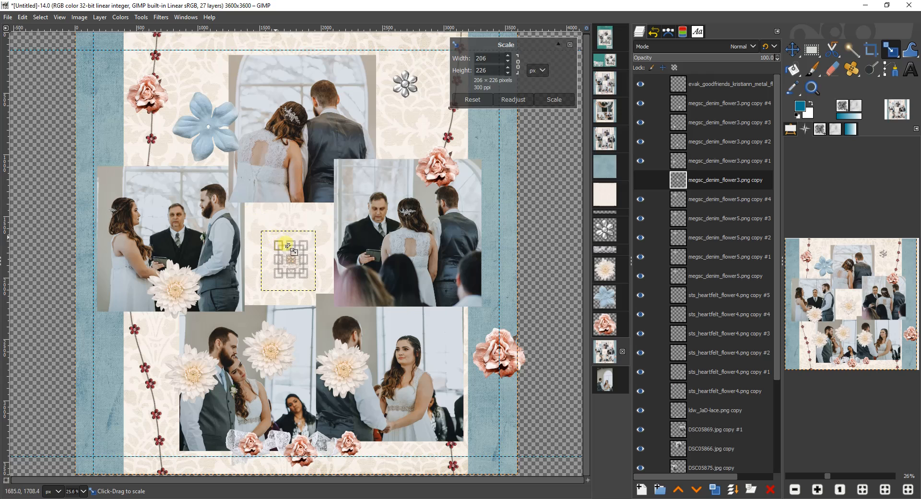
click(569, 100)
- Scale blue flower copies #4 and #3 down to about half size
key(Page_Down)
drag(231, 95, 197, 121)
click(553, 98)
click(725, 218)
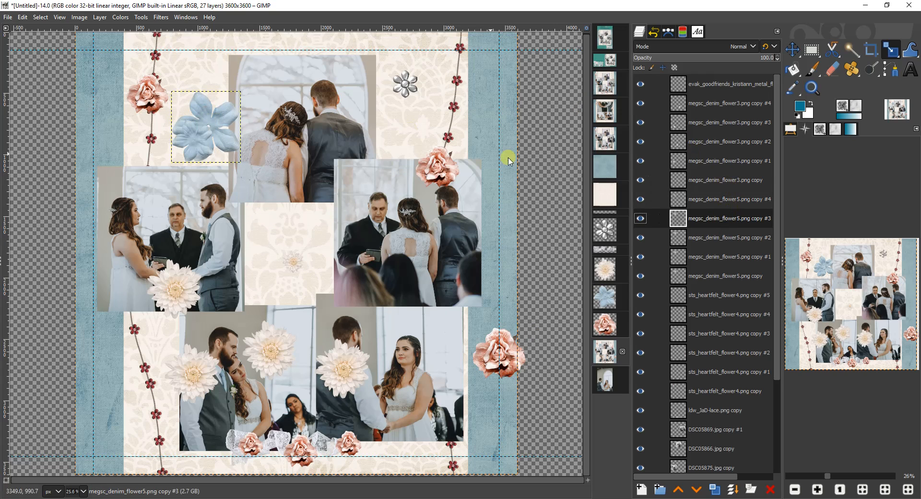
drag(231, 96, 189, 126)
click(553, 98)
- Scale the remaining three blue flowers in the stack down to about half size as well
click(723, 238)
drag(239, 94, 191, 125)
click(556, 100)
click(717, 257)
click(209, 115)
click(547, 100)
click(711, 275)
click(554, 99)
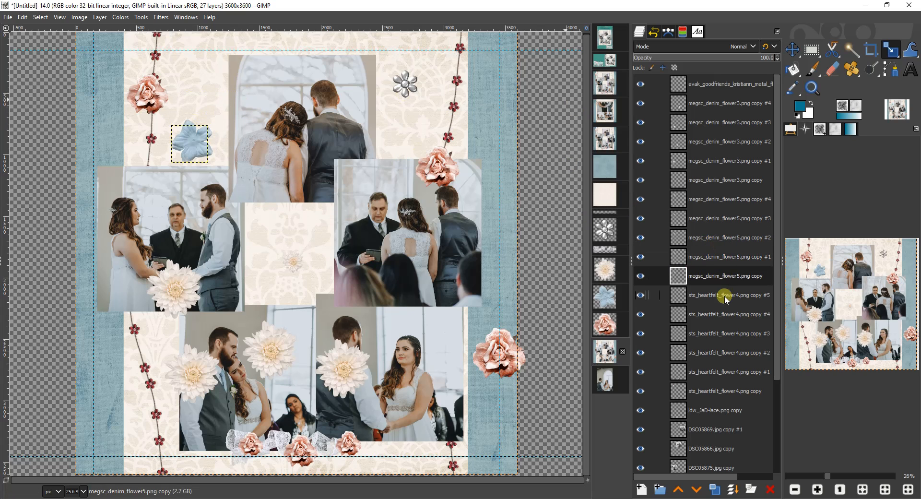
- Scale down the white flower on the bottom-right photo, and the one at the bottom-left photo's outer edge to 226 × 248 px
click(719, 295)
click(707, 102)
drag(354, 351, 326, 383)
click(558, 99)
click(699, 123)
drag(215, 352, 190, 381)
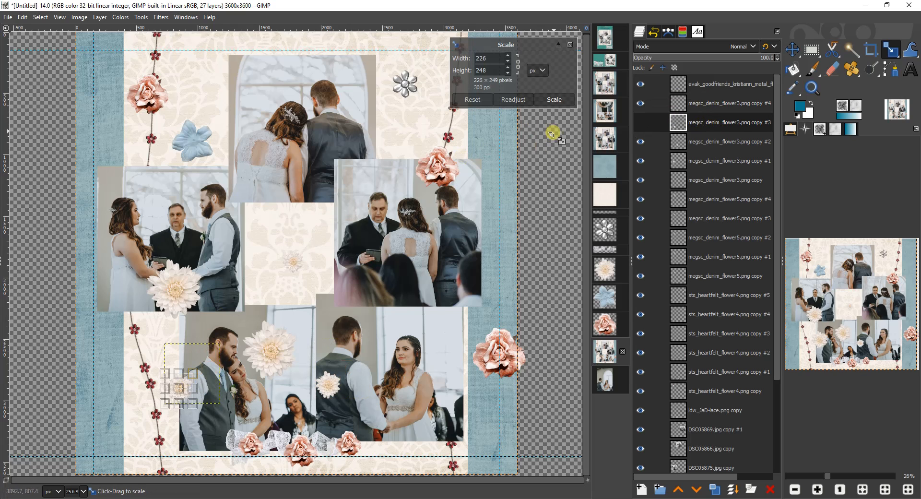
click(554, 100)
- Scale down the white flower beside the bottom-left couple and the one on the left photo
click(701, 141)
drag(290, 332, 262, 363)
click(555, 99)
click(700, 161)
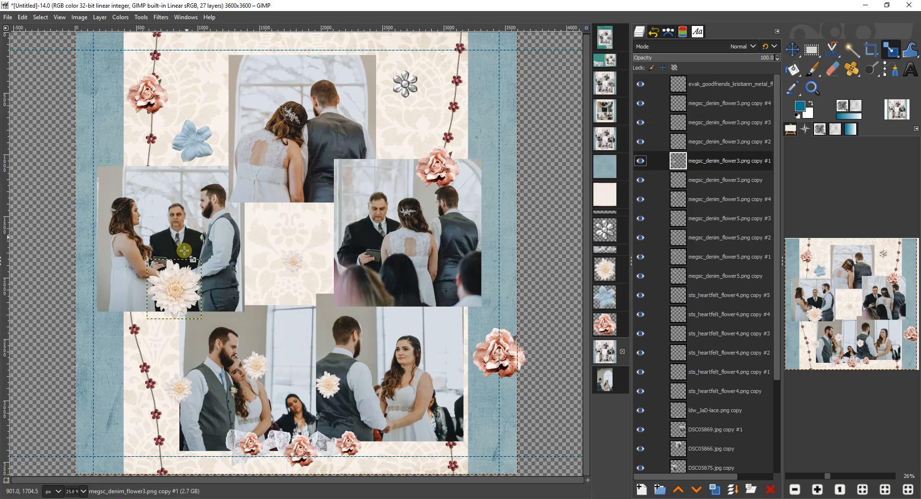
drag(189, 256, 170, 282)
click(552, 101)
click(719, 180)
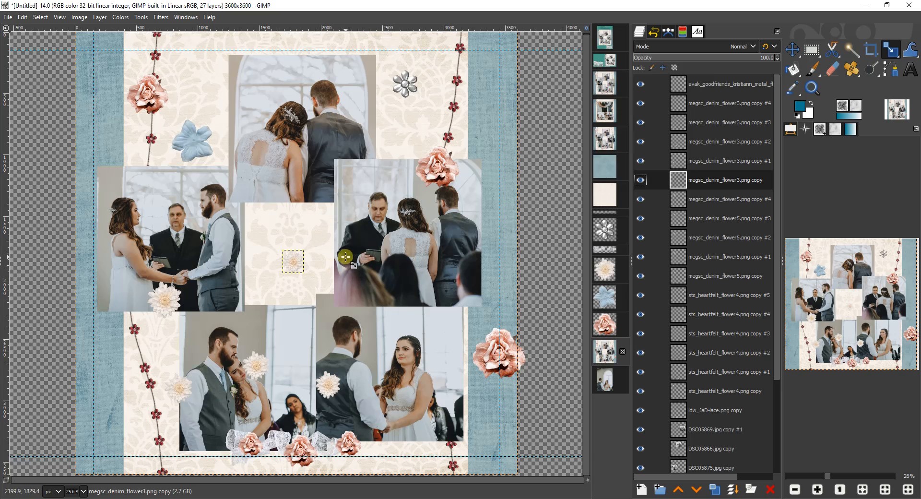
- Move a white flower below the upper-left rose and distribute the blue flowers around the upper-left rose, the right photo's rose and the lace
key(m)
drag(179, 390, 143, 118)
drag(192, 143, 169, 78)
drag(187, 144, 331, 455)
drag(190, 132, 220, 447)
- Scale the upper-left blue flower to 209 × 216 px and the one by the right photo's rose to about 150 × 154 px
click(709, 123)
click(705, 197)
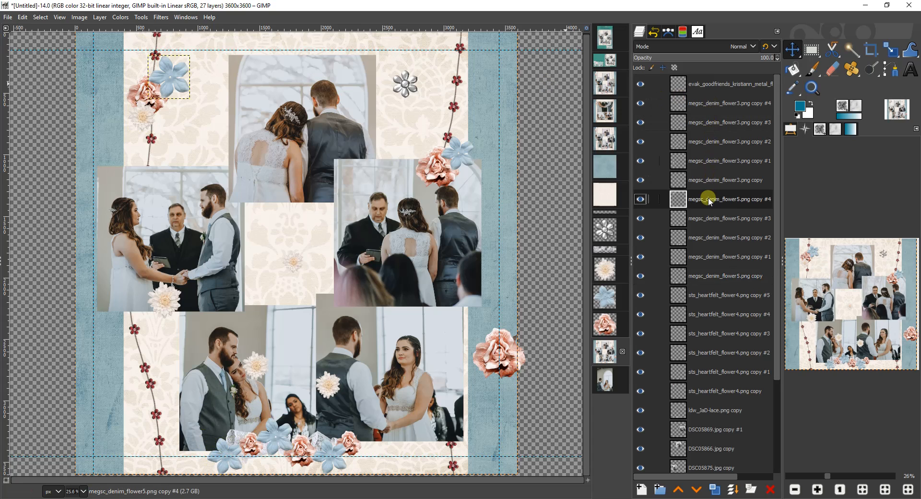
click(891, 49)
click(168, 77)
click(565, 99)
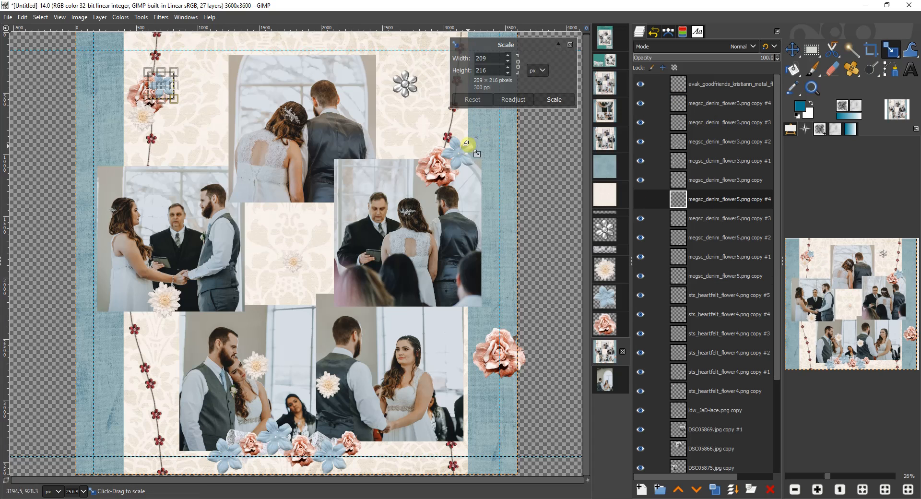
click(570, 44)
click(729, 218)
click(476, 154)
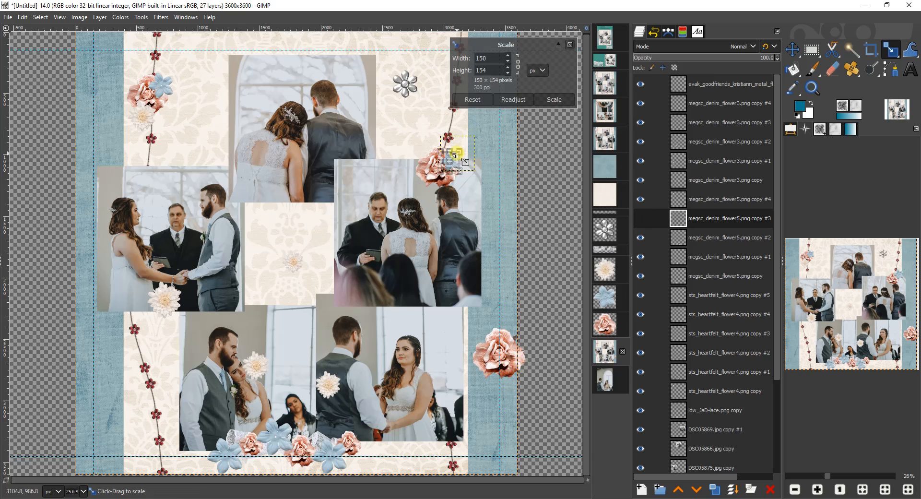
click(554, 99)
- Scale down the three blue flowers placed around the lace
click(710, 237)
click(331, 453)
click(554, 100)
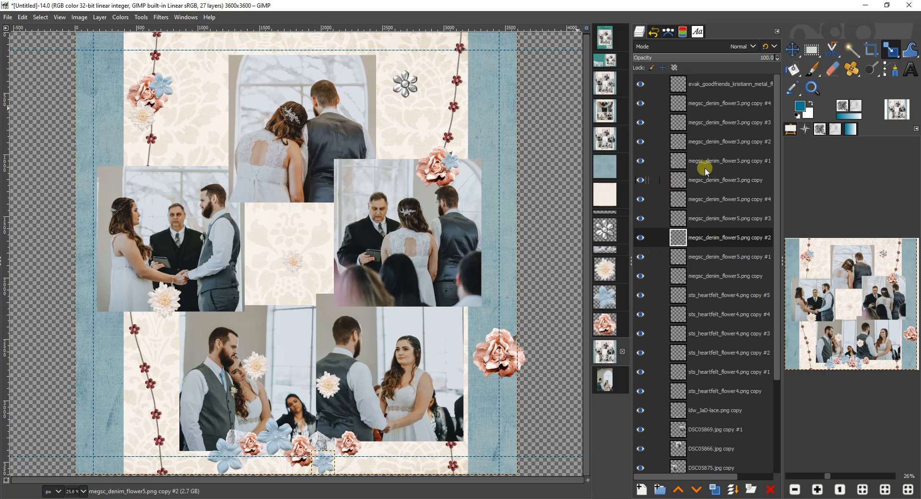
click(729, 257)
click(273, 436)
click(563, 102)
click(729, 276)
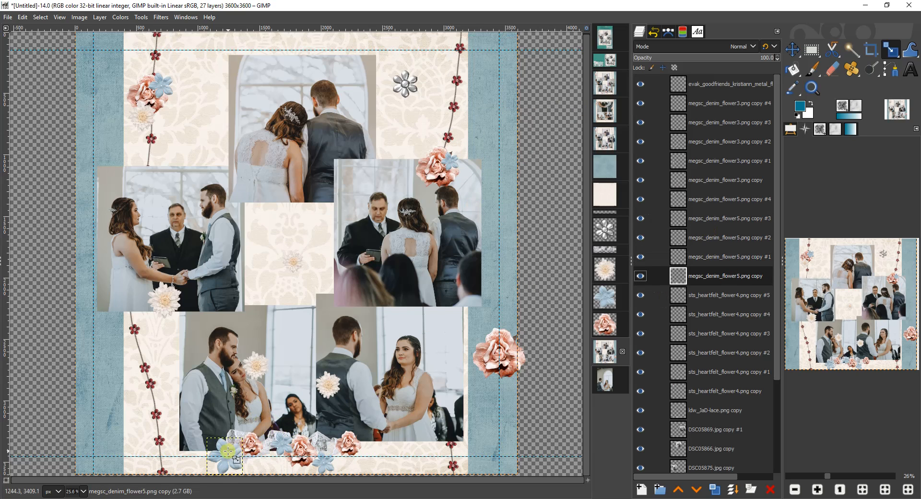
click(231, 458)
click(561, 101)
- Move the metal flower onto the upper-left blue flower and undo the accidental shift of the damask paper
click(793, 49)
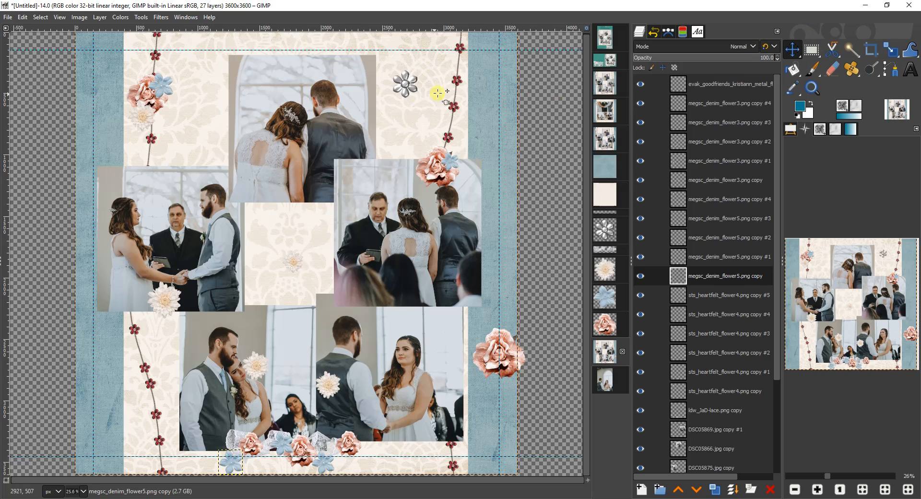
drag(412, 91, 162, 87)
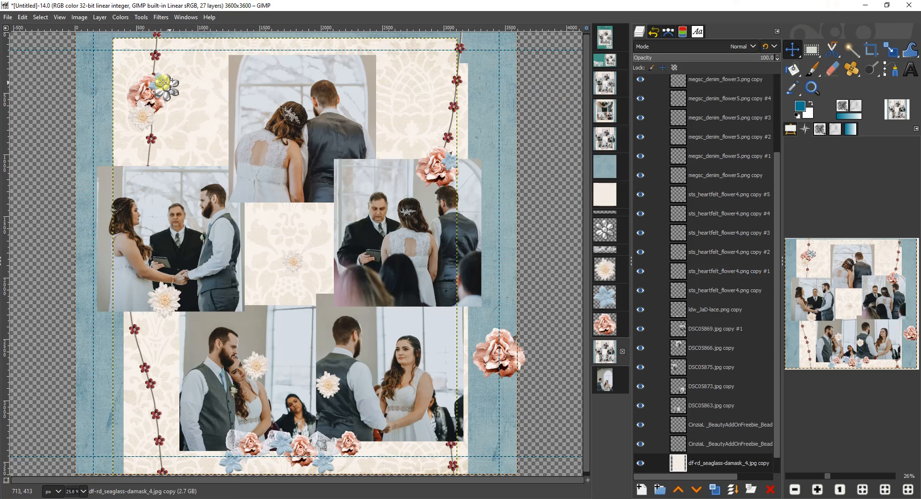
click(23, 17)
click(35, 29)
click(161, 86)
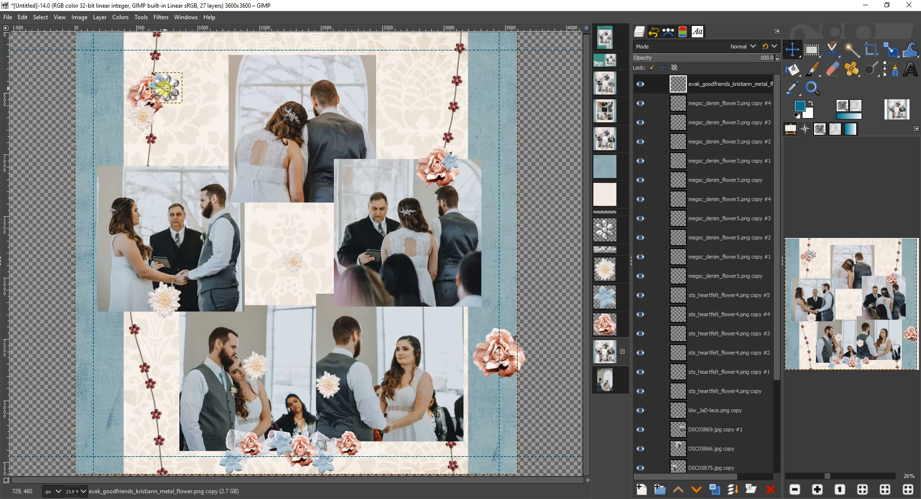
- Scale the metal flower down to fit as the centre of the upper-left blue flower
key(shift+s)
click(167, 91)
drag(187, 109, 161, 86)
click(554, 99)
key(m)
click(889, 48)
click(165, 87)
click(555, 100)
key(m)
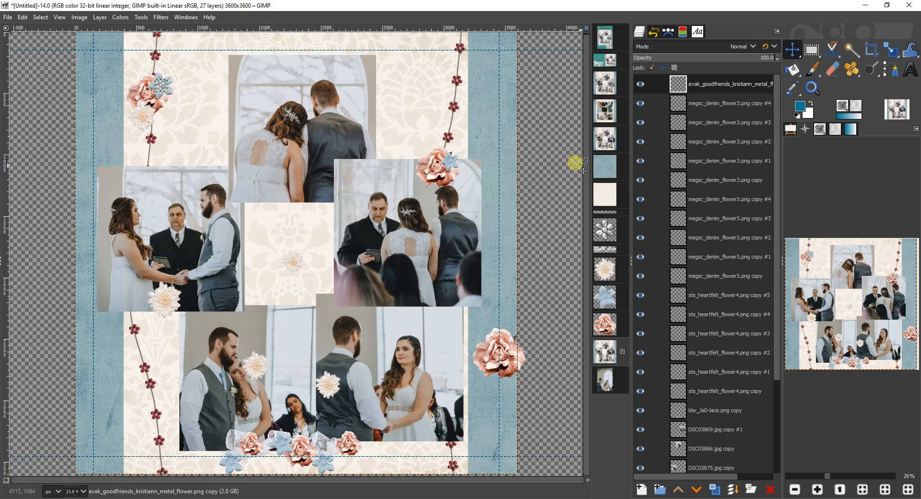
- Duplicate the small metal flower layer four times
click(714, 488)
click(715, 489)
click(714, 489)
click(715, 489)
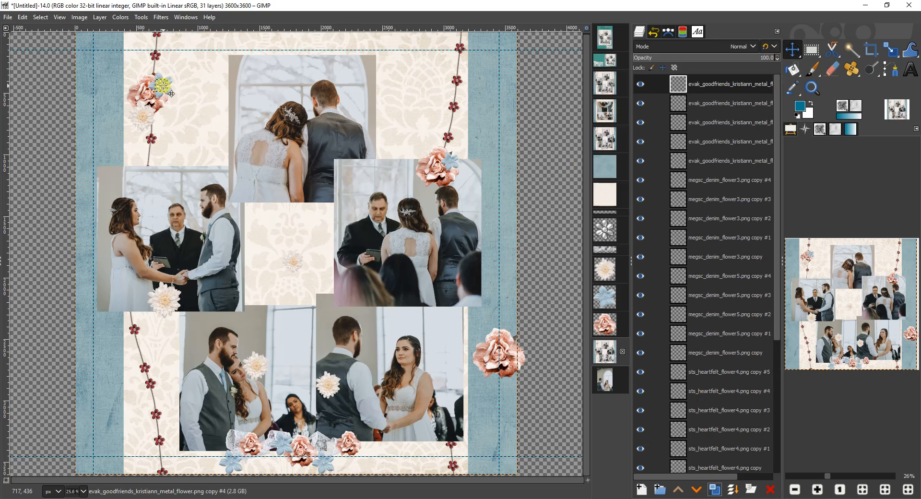
- Place small metal flower centres on the remaining blue flowers and delete the spare rose over the right page edge
drag(171, 94, 460, 170)
drag(162, 85, 334, 461)
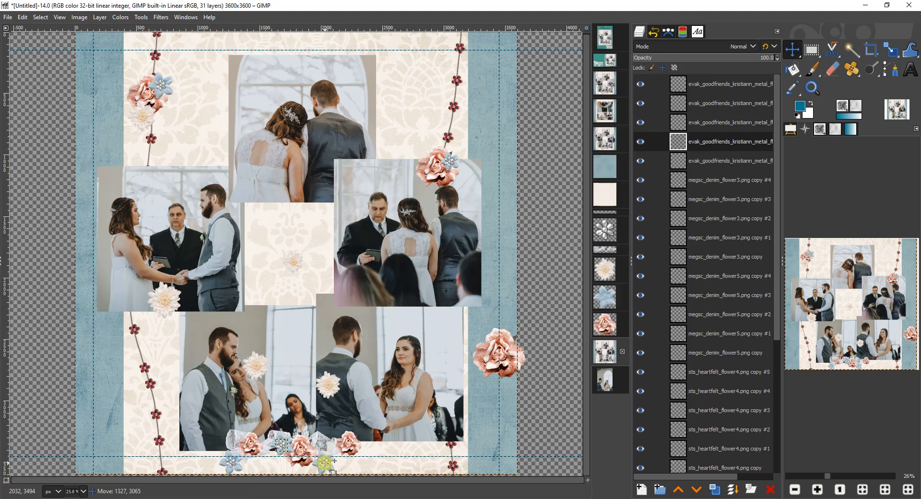
click(492, 358)
click(770, 490)
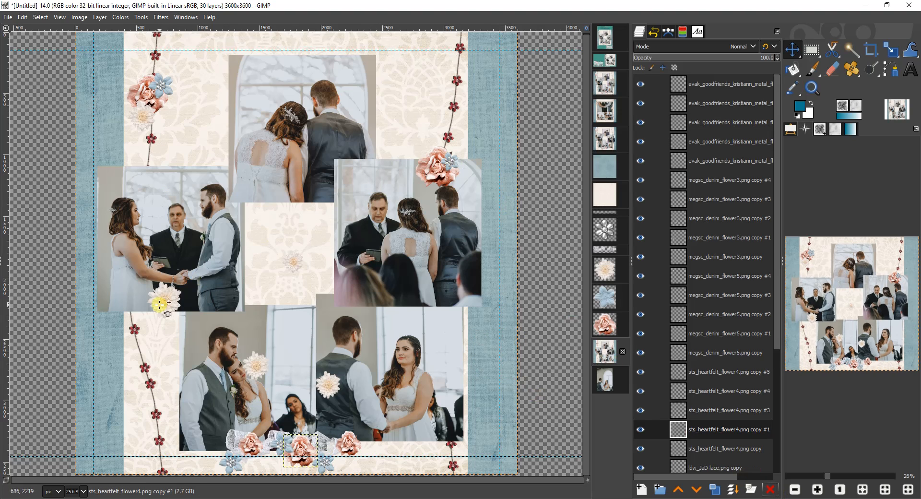
- Distribute the cream flowers among the right-hand and lace clusters, and lower the leftmost lace one to just above the lace layer
drag(159, 304, 429, 143)
drag(288, 262, 281, 434)
drag(327, 397, 329, 455)
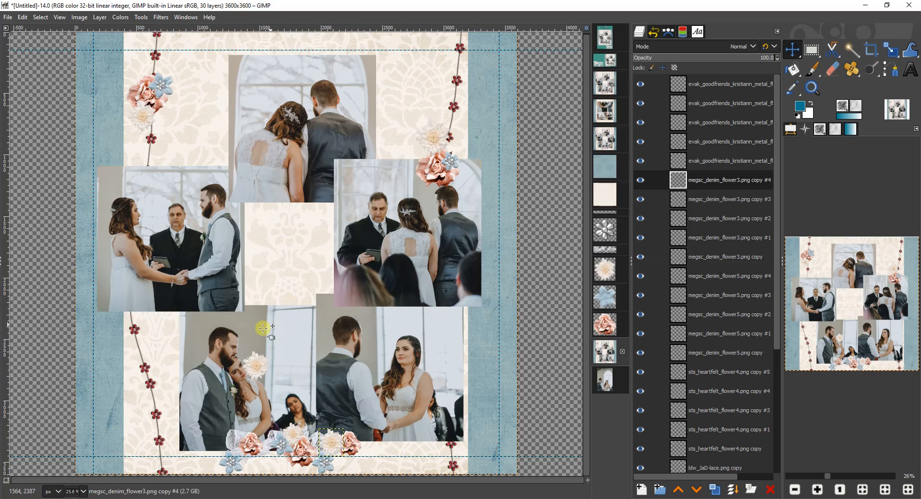
drag(255, 365, 232, 444)
drag(741, 225, 729, 436)
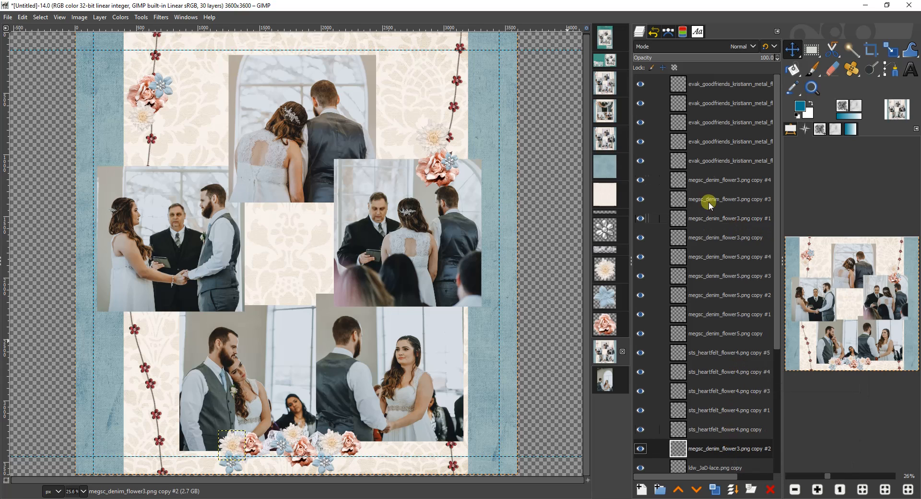
- Bring the upper-left rose above its cream flower and spread that cluster out, and shift the blue flower at the lace's left end outward
click(130, 93)
drag(726, 431, 698, 194)
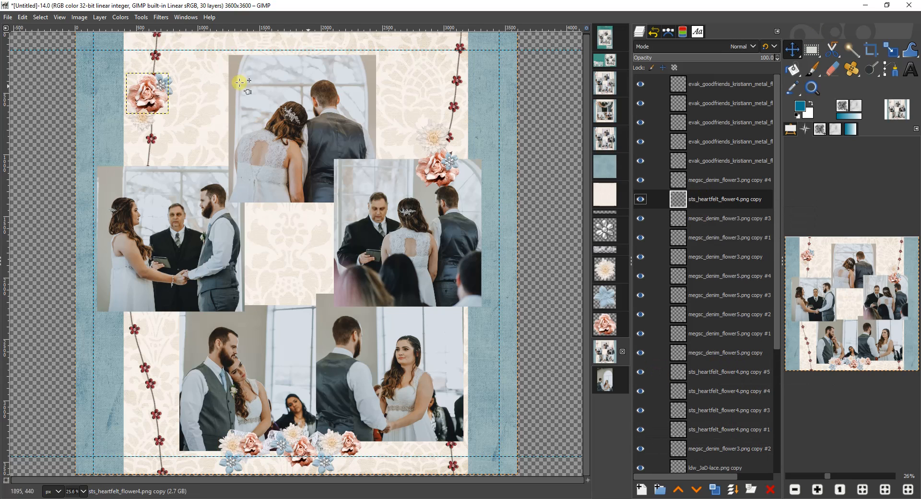
drag(167, 79, 168, 66)
drag(161, 84, 161, 74)
drag(142, 114, 163, 114)
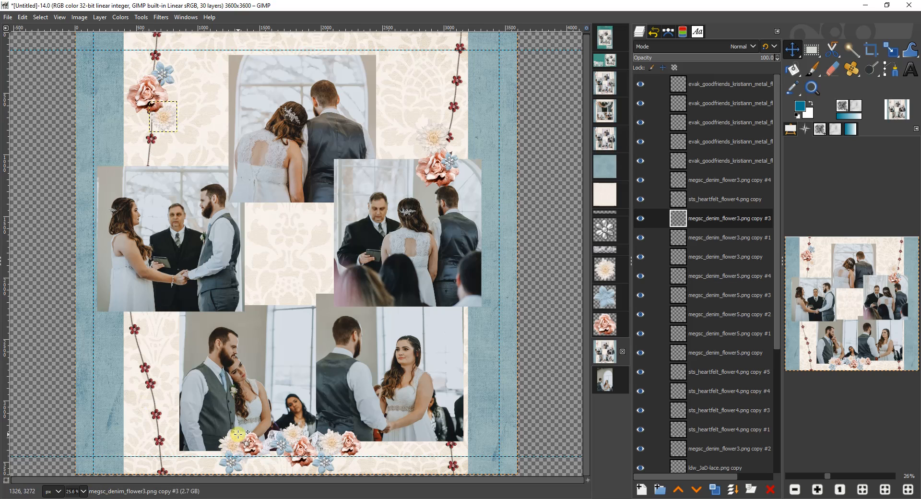
click(223, 455)
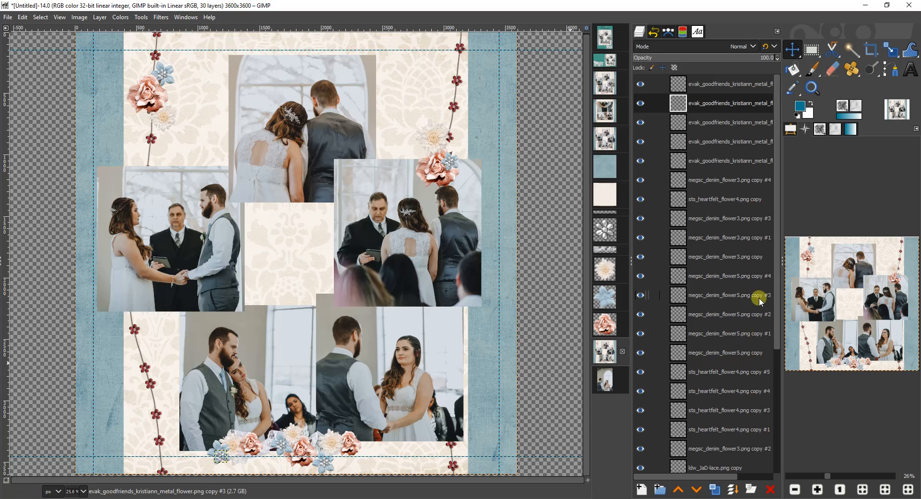
- Duplicate the blue background paper layer at the bottom of the layer stack
drag(778, 269, 781, 402)
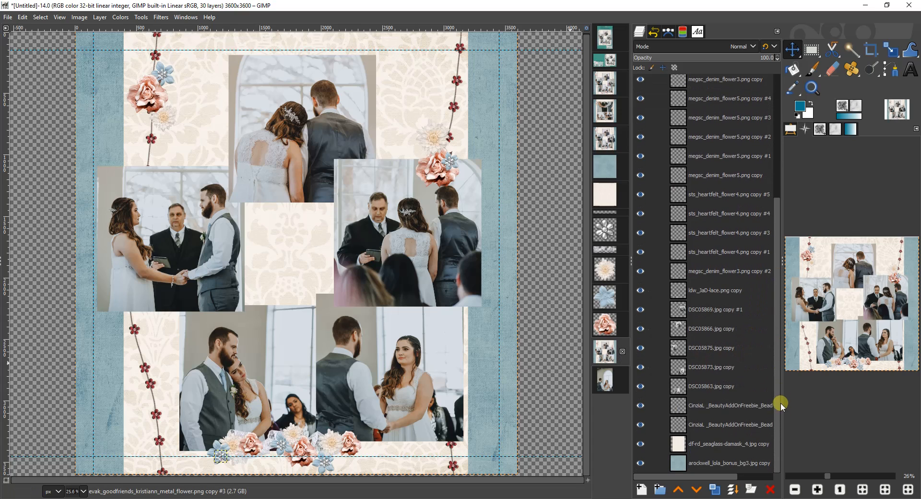
click(706, 464)
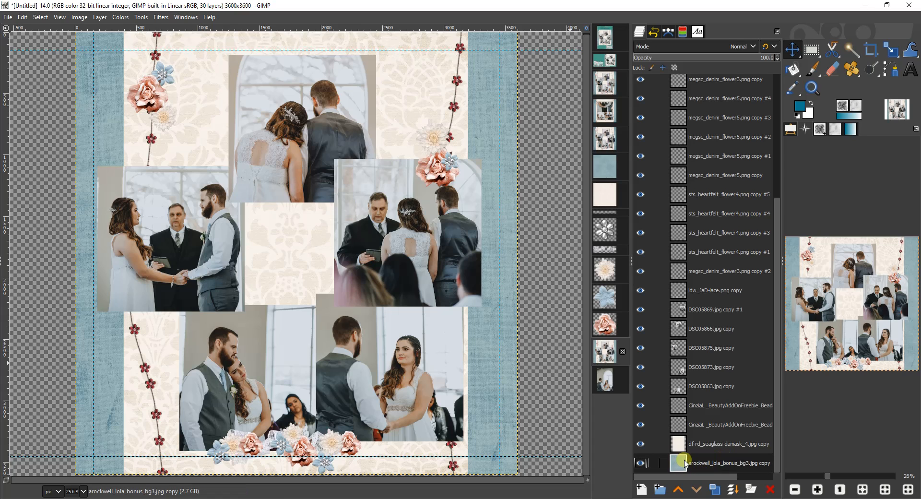
click(714, 489)
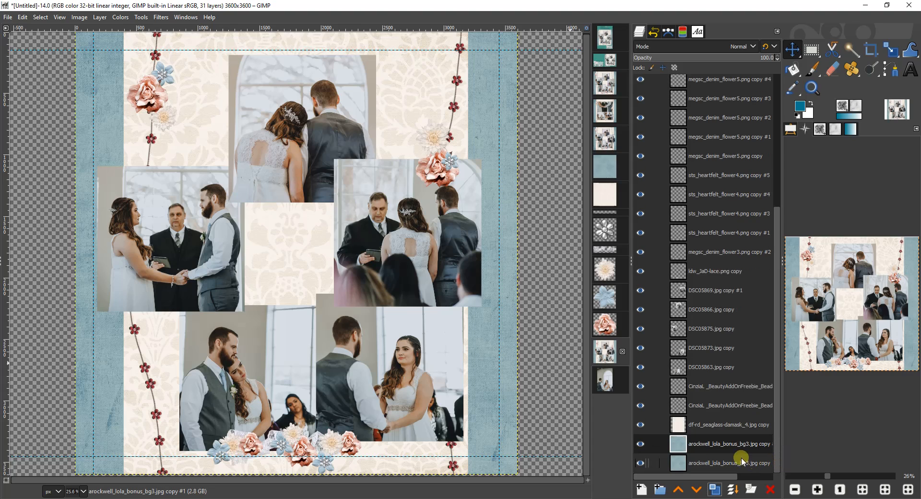
- Select a feathered, rounded rectangle of about 3401 x 3412 px across the page and clear it from the blue paper copy
right_click(710, 450)
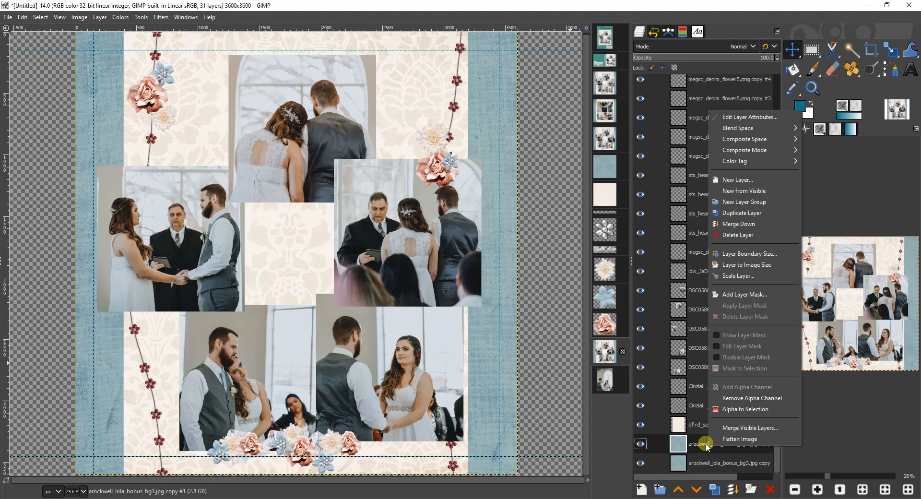
click(820, 150)
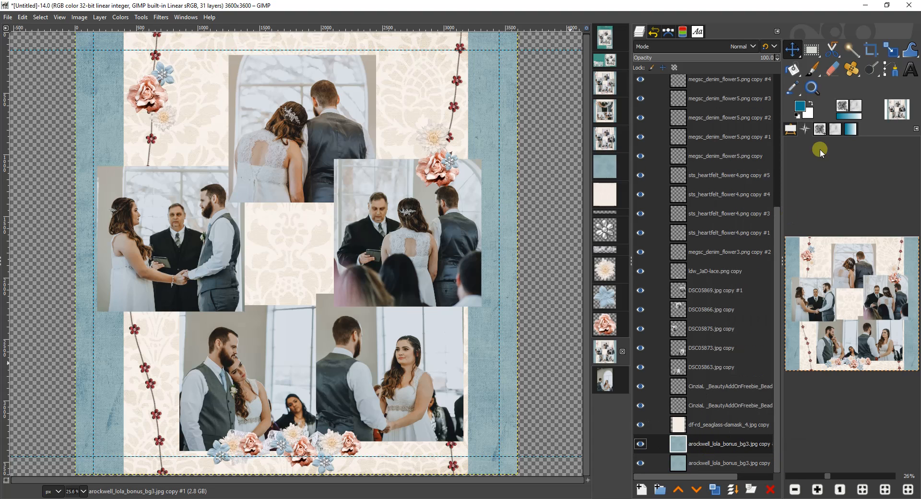
click(790, 130)
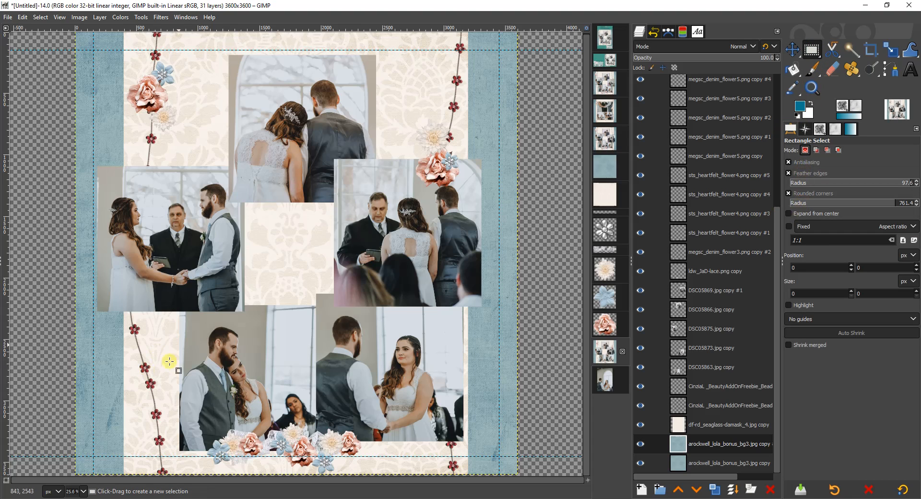
drag(504, 44, 85, 464)
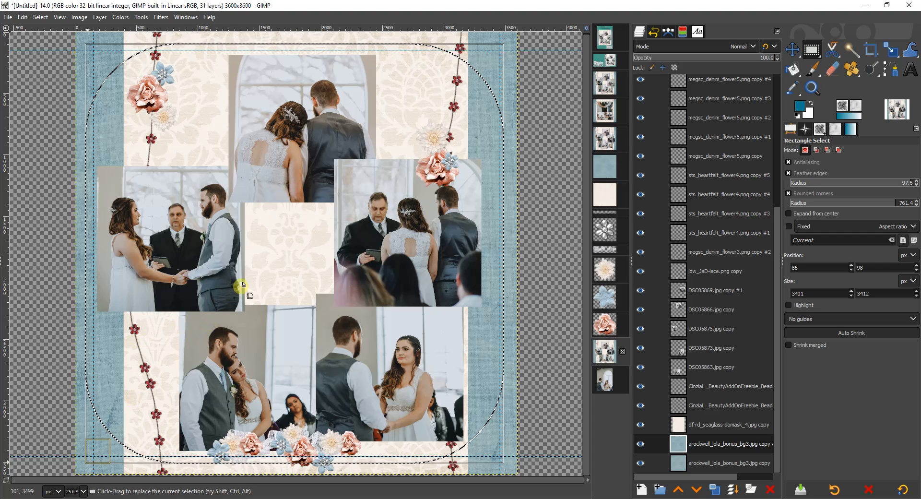
- Set the blue paper copy to Multiply mode at 51.2% opacity
click(693, 47)
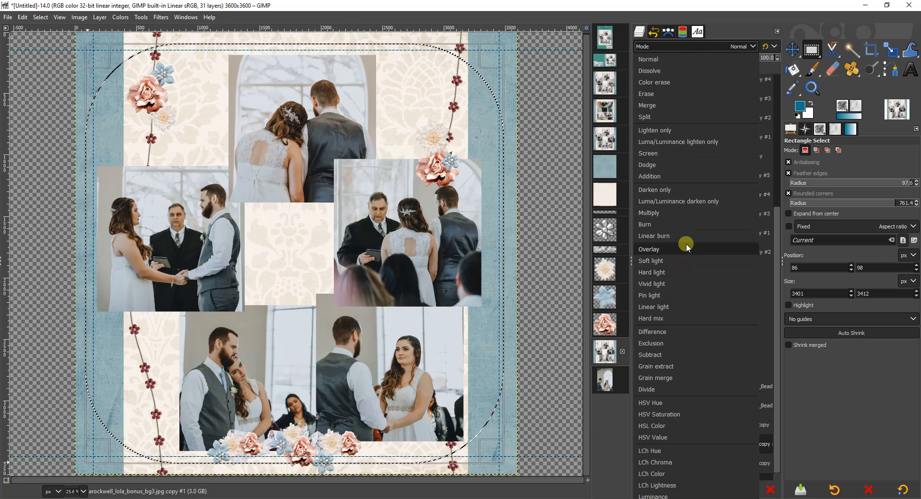
click(651, 213)
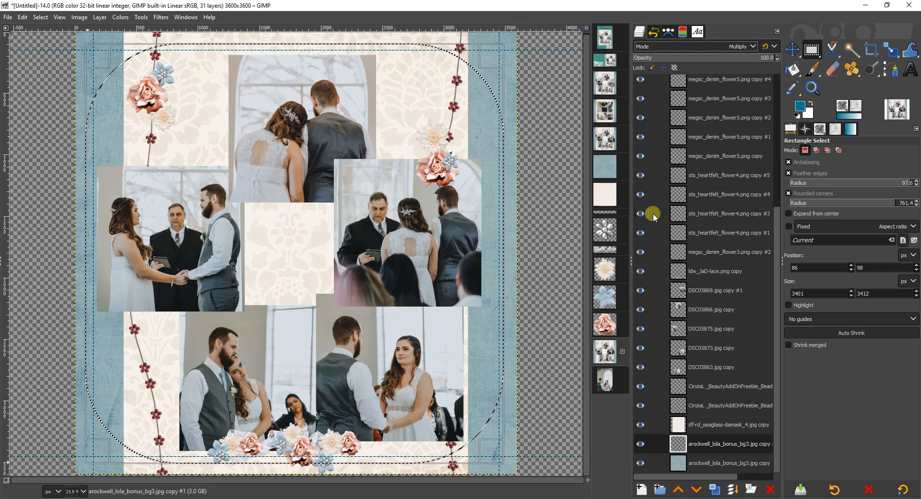
click(706, 58)
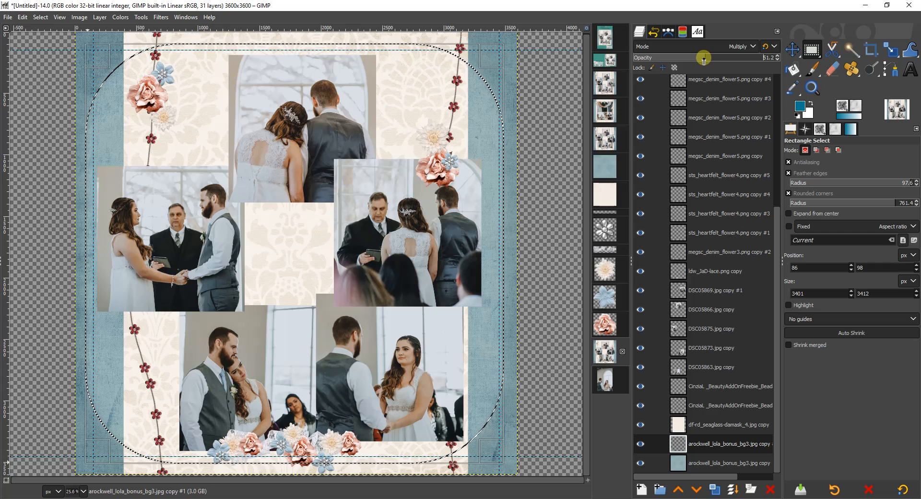
- Duplicate the damask paper layer twice
click(710, 425)
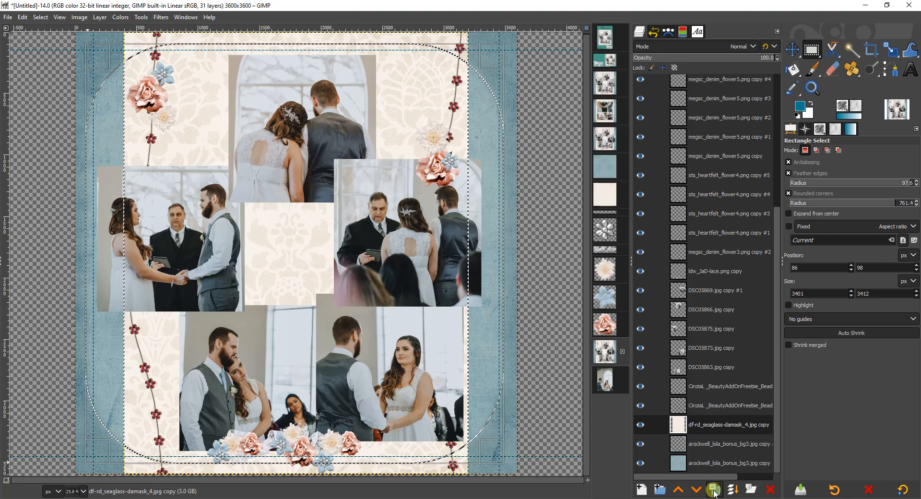
click(713, 489)
click(713, 490)
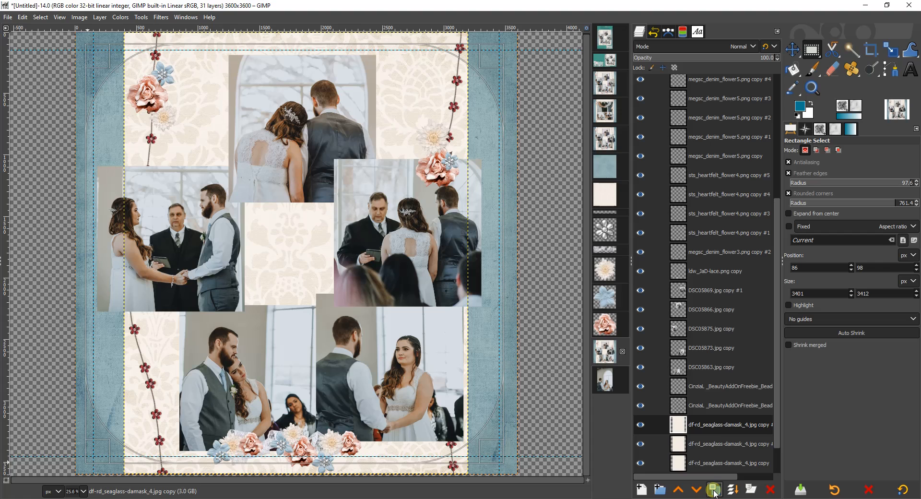
- Clear the rounded selection from the lower damask copy and set that layer to Multiply mode at 70.2% opacity
click(714, 446)
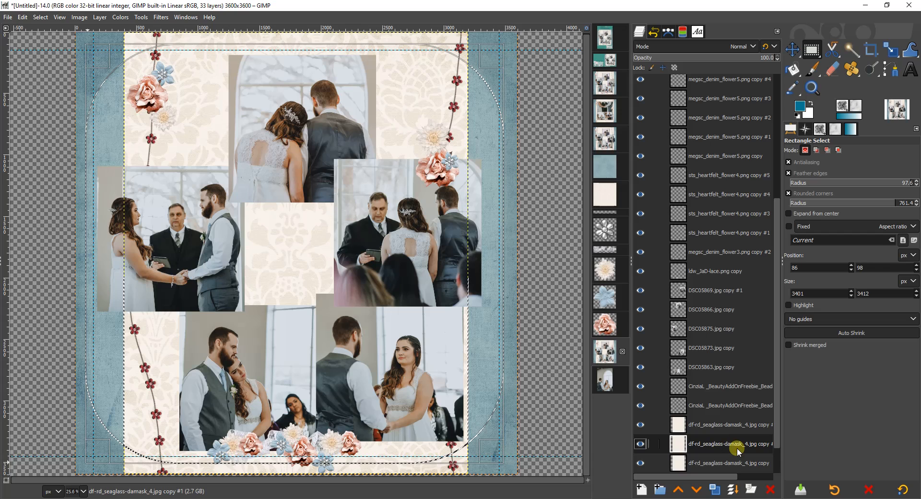
click(676, 46)
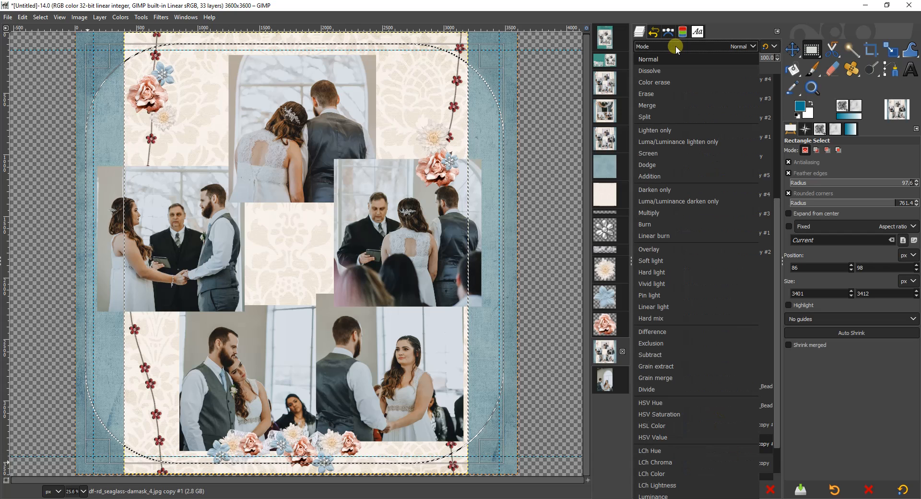
click(647, 213)
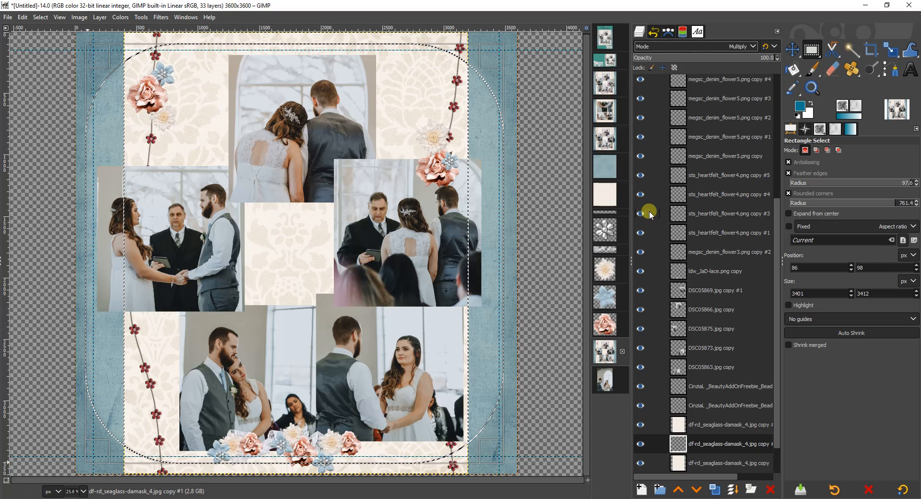
click(732, 59)
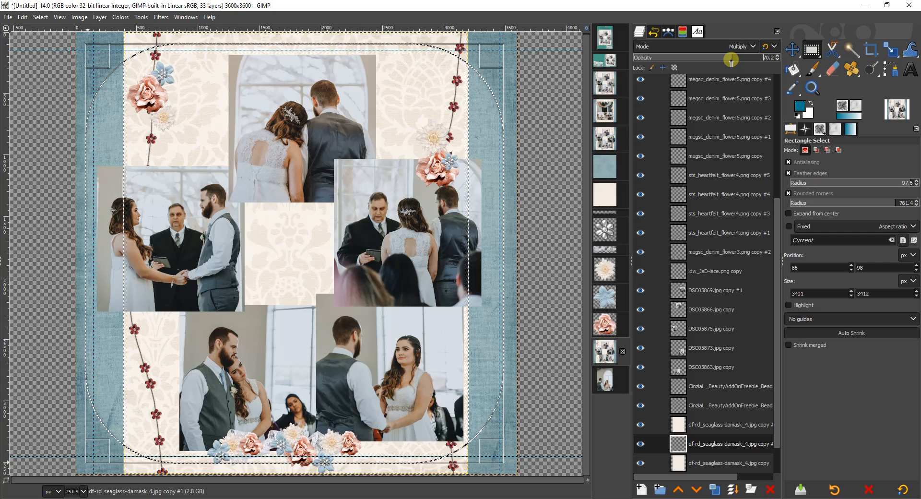
- Load the top damask copy's outline as a selection and feather it by 25 px
click(719, 430)
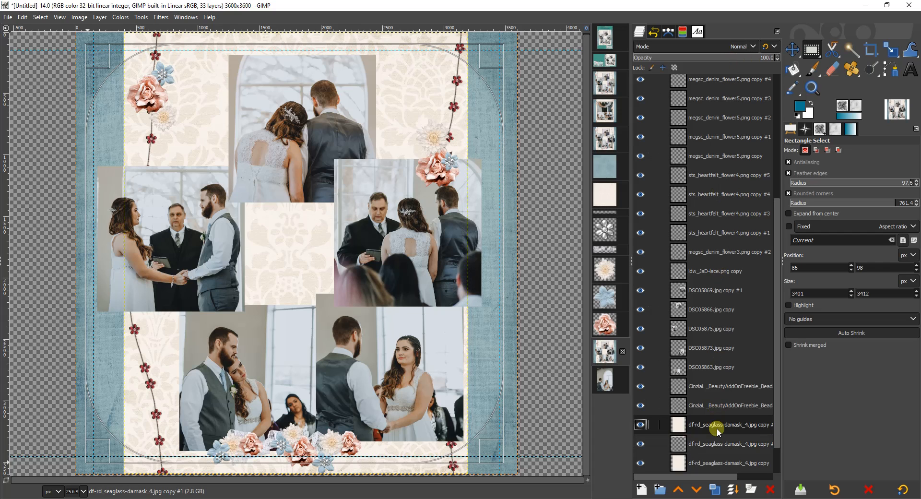
right_click(718, 430)
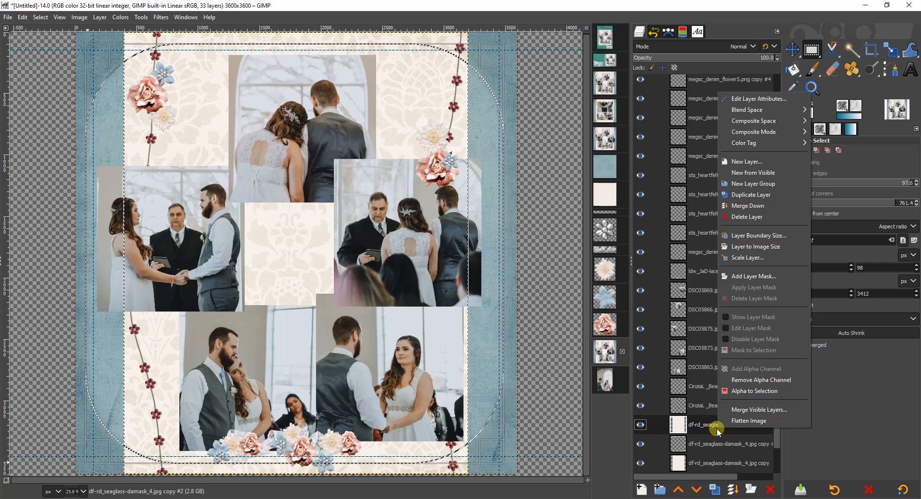
click(743, 392)
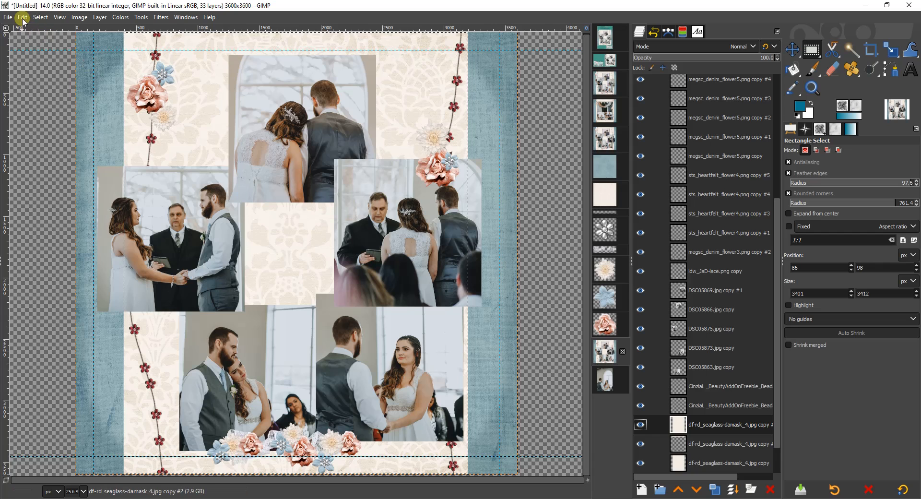
click(41, 17)
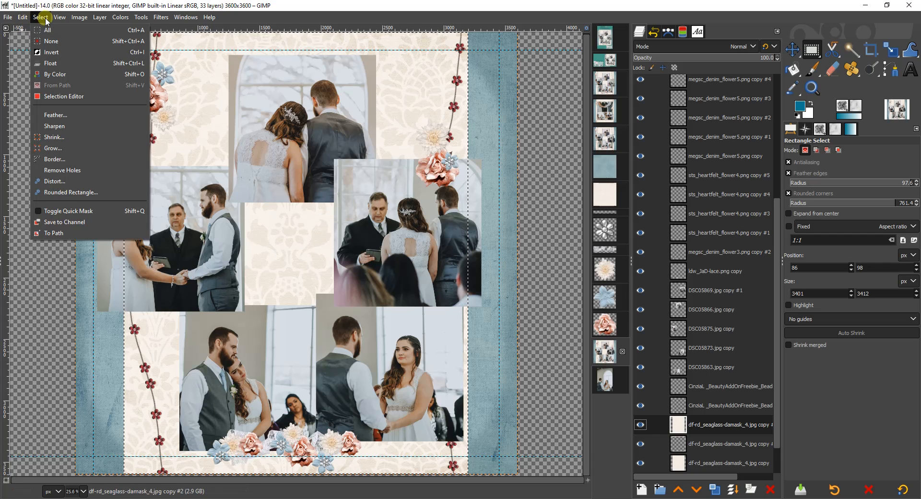
click(53, 115)
click(101, 157)
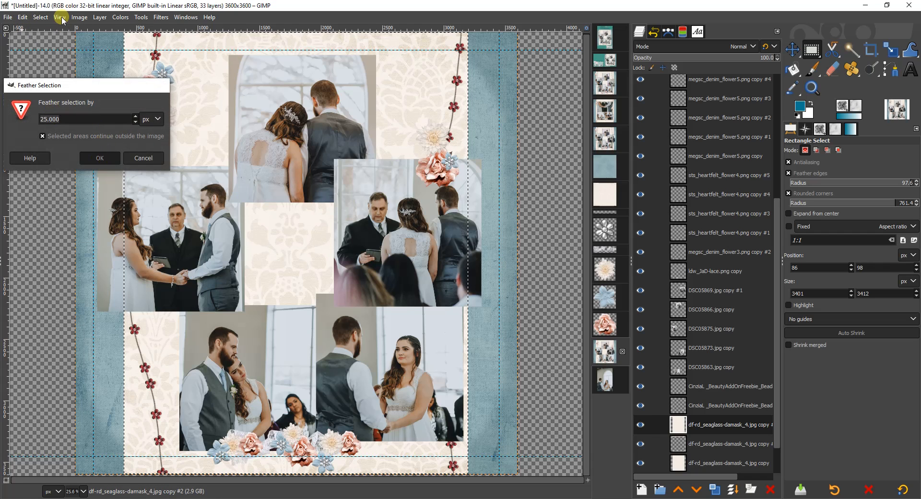
- Shrink the selection, clear it from the top damask copy and set that layer to Multiply mode
click(41, 17)
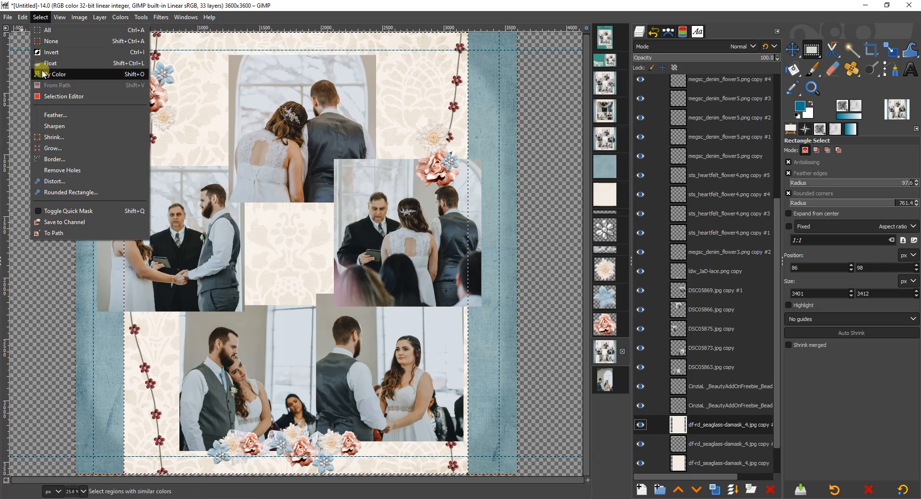
click(53, 137)
click(94, 178)
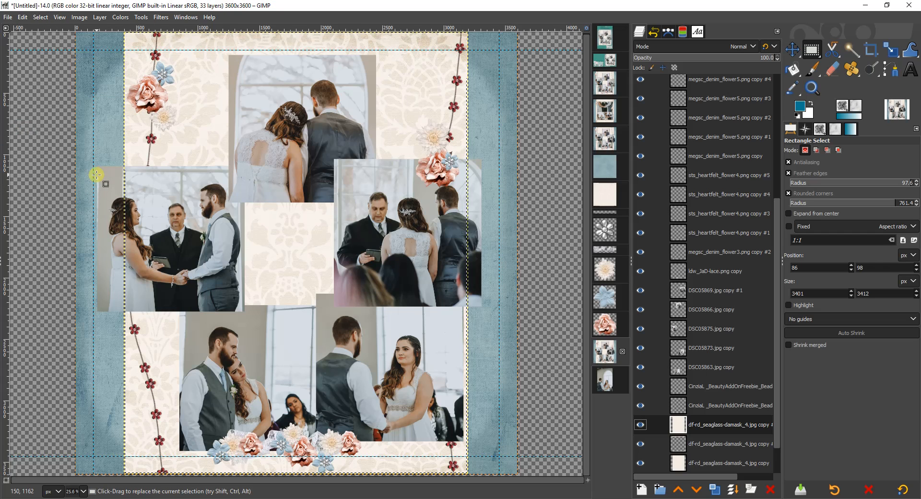
click(671, 46)
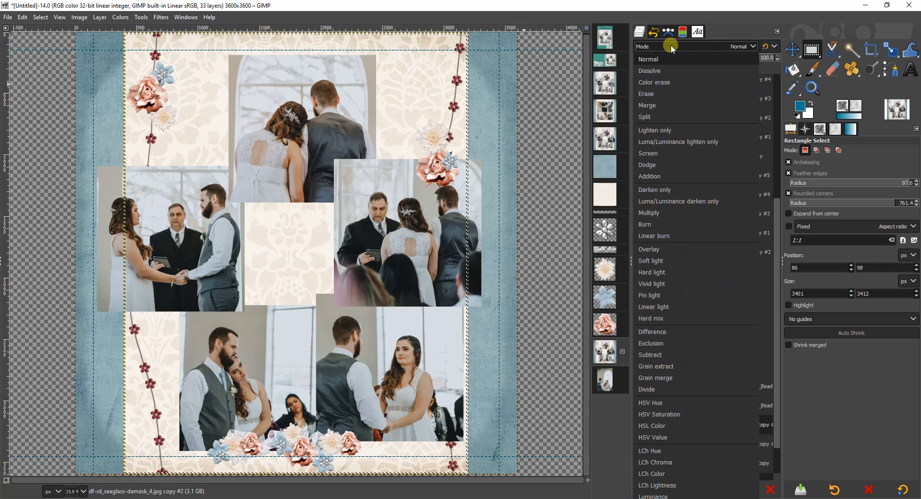
click(653, 213)
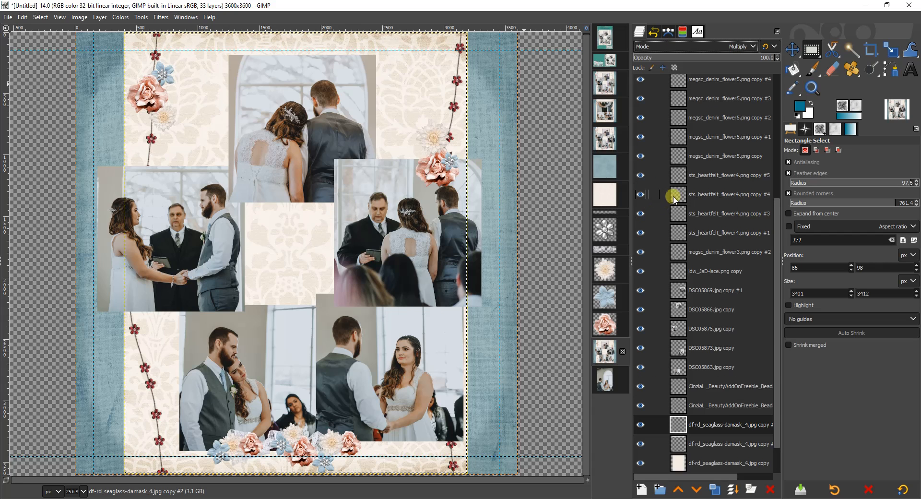
- Apply a Drop Shadow filter to the lower of the two bead string layers
click(715, 409)
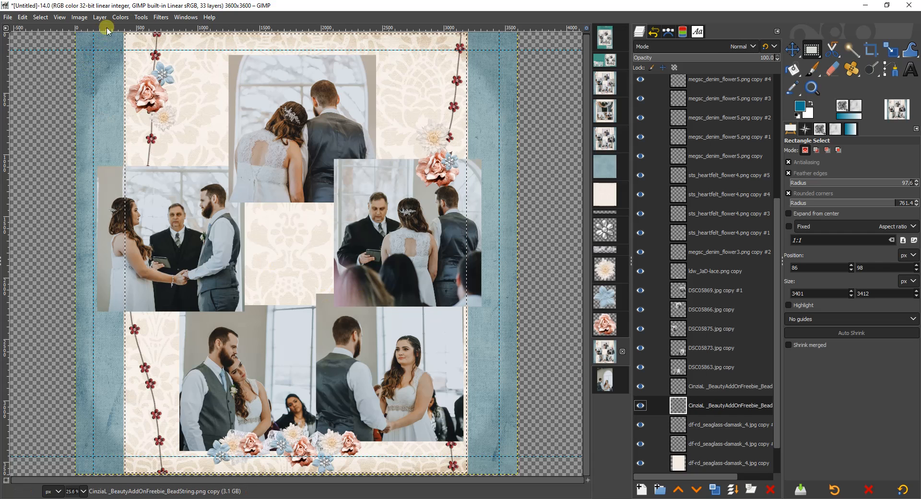
click(159, 18)
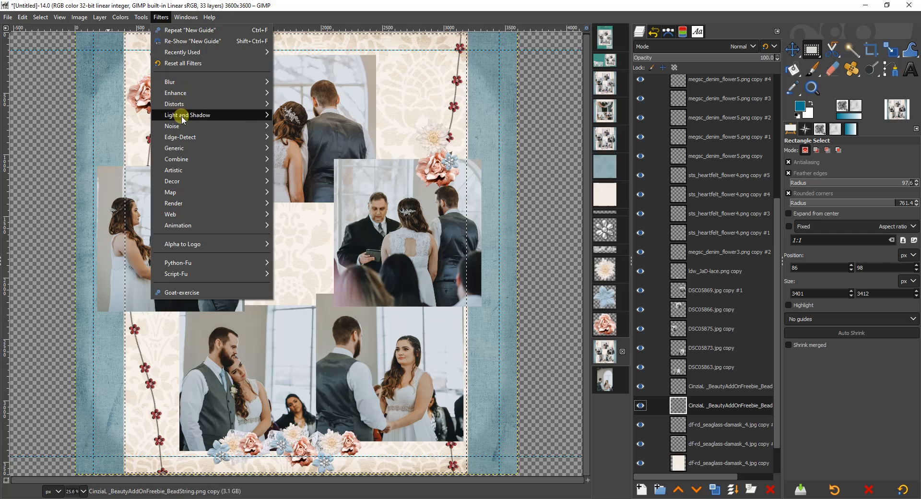
mouse_move(184, 115)
click(295, 189)
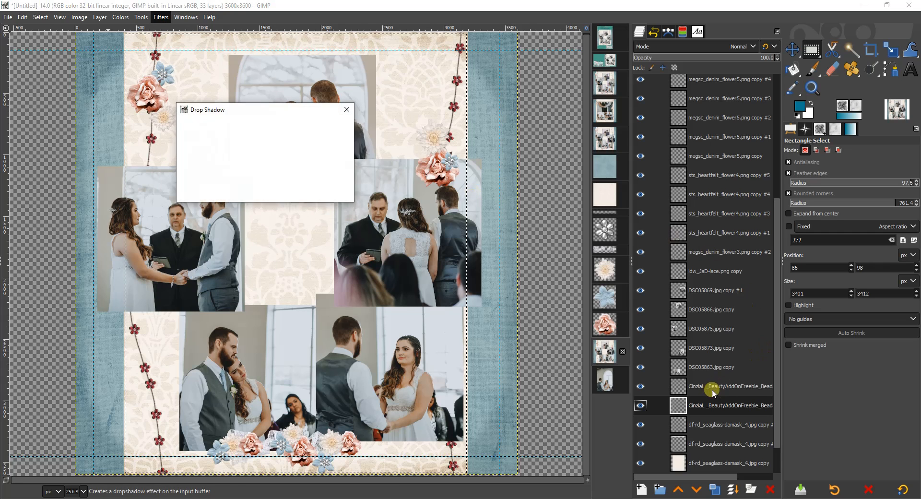
click(284, 289)
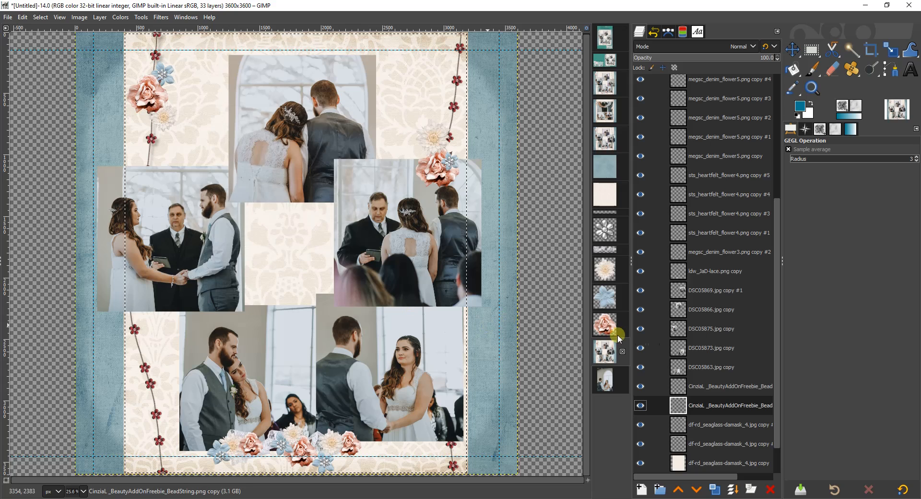
- Apply a Drop Shadow filter to the upper bead string layer and switch to the Ceremony.jpg reference image
click(722, 386)
click(161, 17)
mouse_move(187, 115)
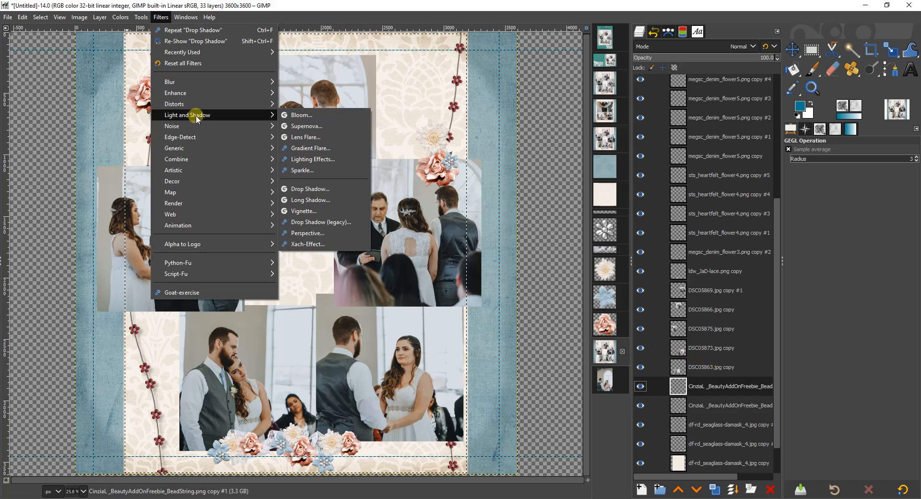
click(311, 192)
click(284, 289)
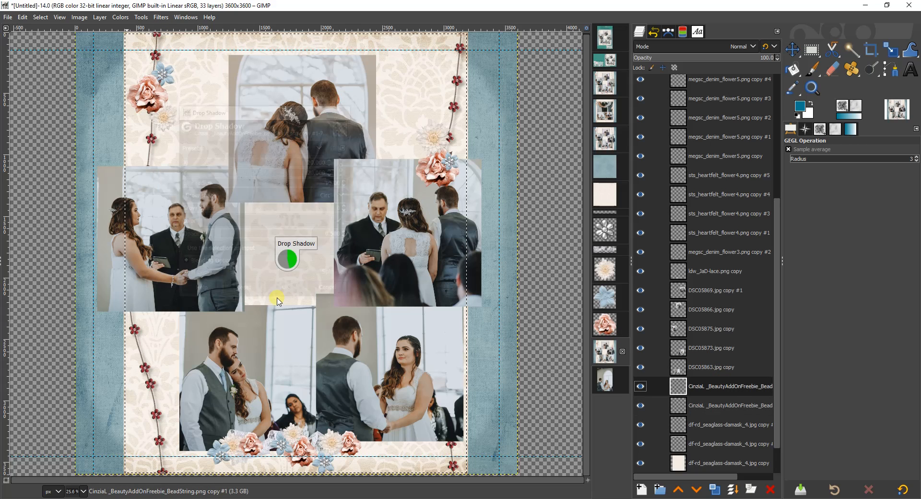
click(612, 82)
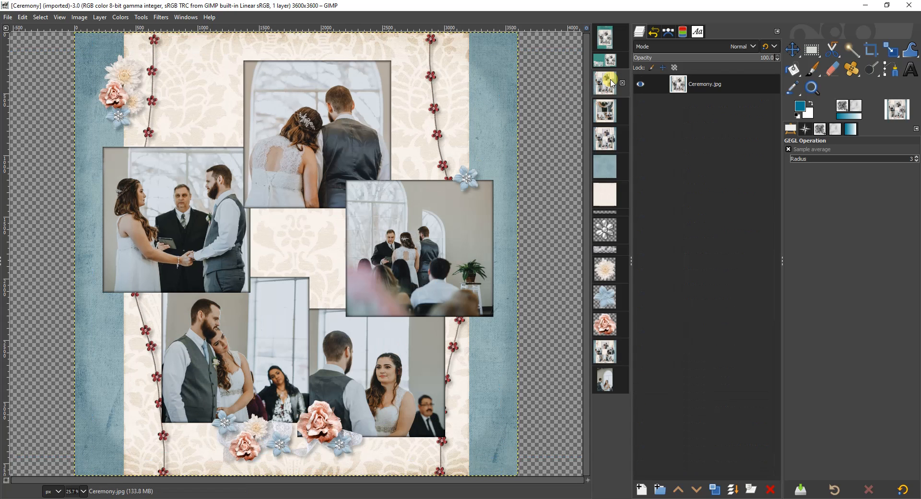